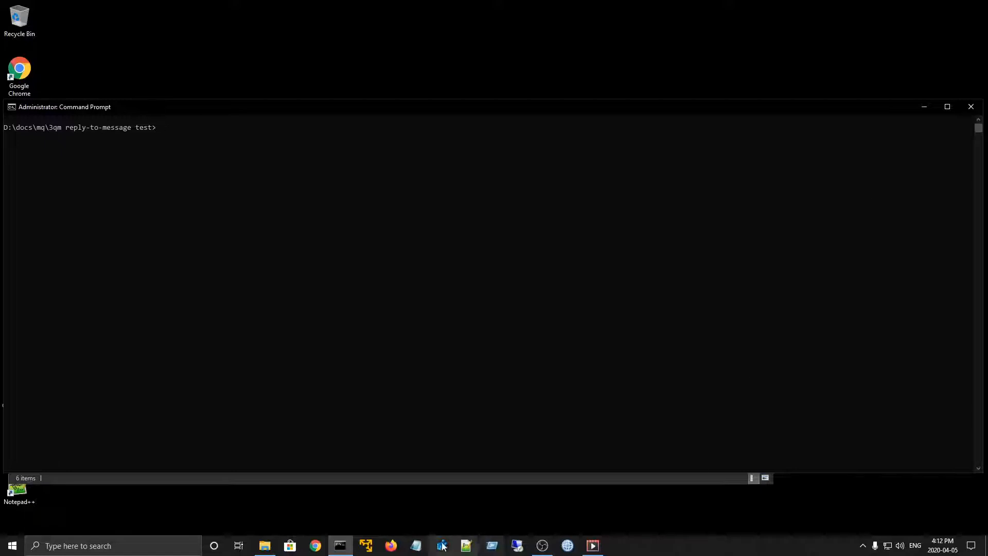
# - Open Firefox and search the web for "reply-to queue alias"
pyautogui.click(391, 546)
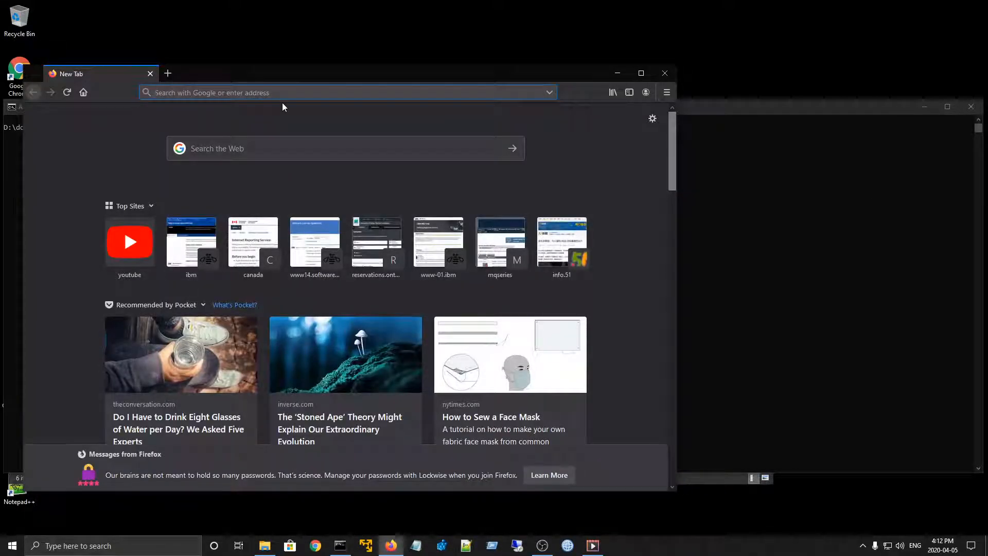
pyautogui.write('reply')
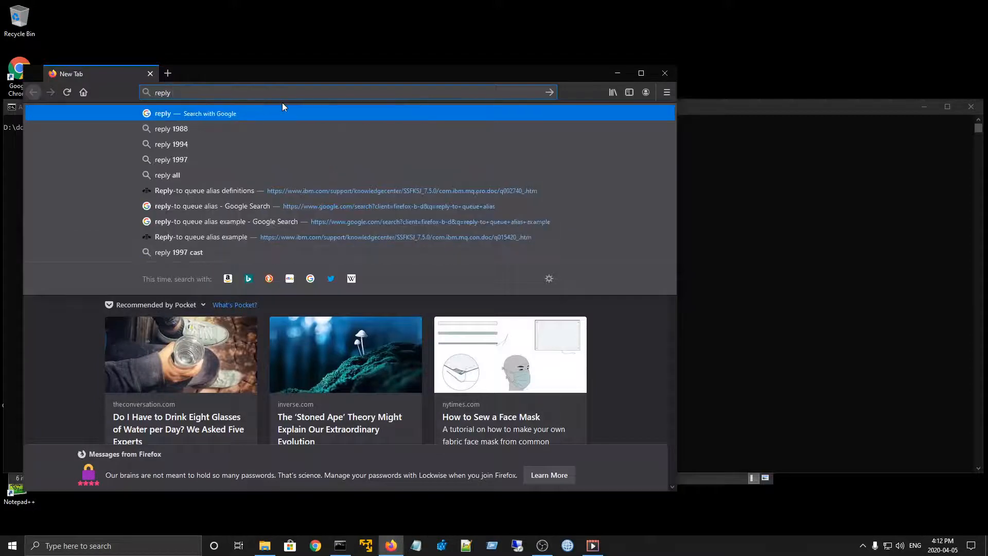
pyautogui.write(' to')
pyautogui.press('BackSpace')
pyautogui.press('BackSpace')
pyautogui.press('BackSpace')
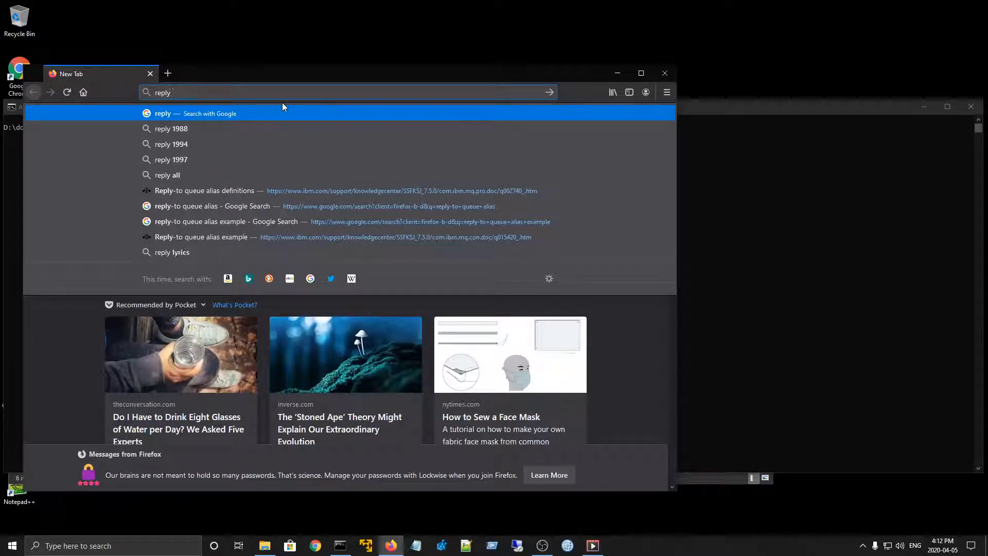
pyautogui.write('-to queue ')
pyautogui.write('al')
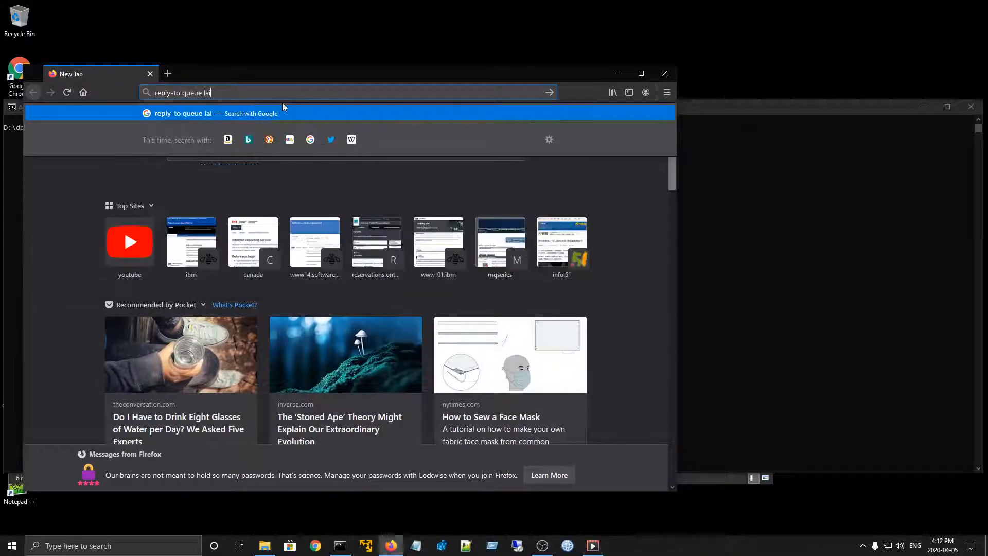
pyautogui.write('ias')
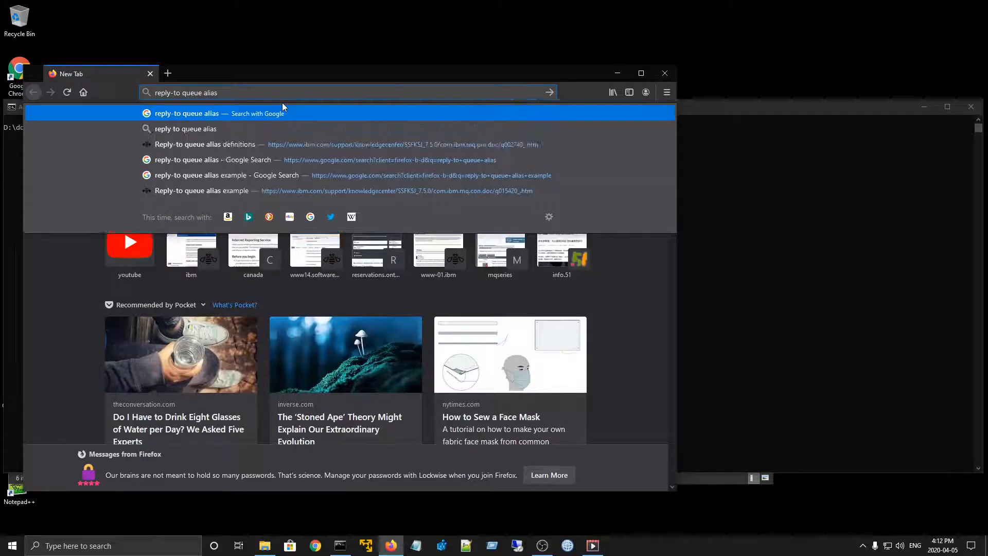
pyautogui.press('Return')
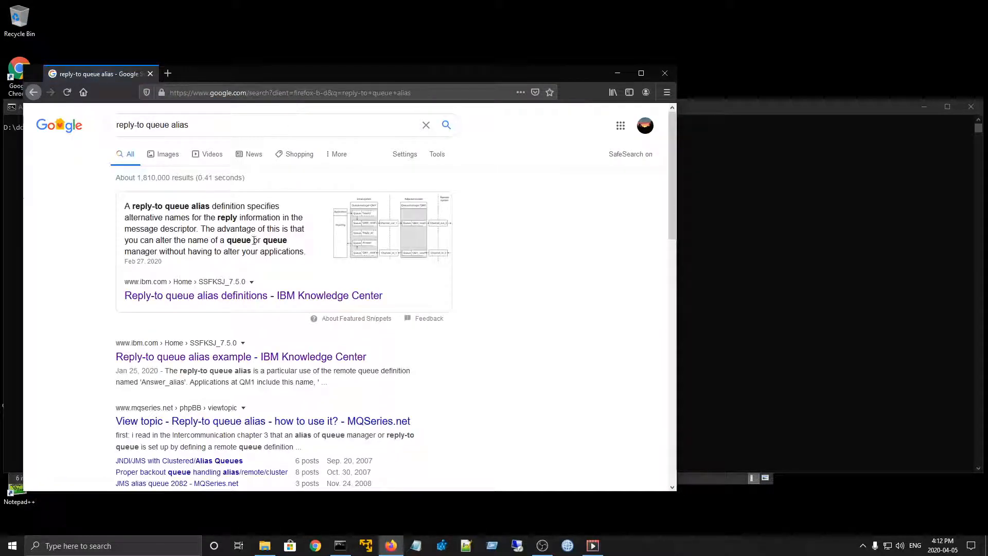
# - Open the IBM Knowledge Center article "Reply-to queue alias definitions" and read through Figure 1 and its example definitions
pyautogui.click(253, 301)
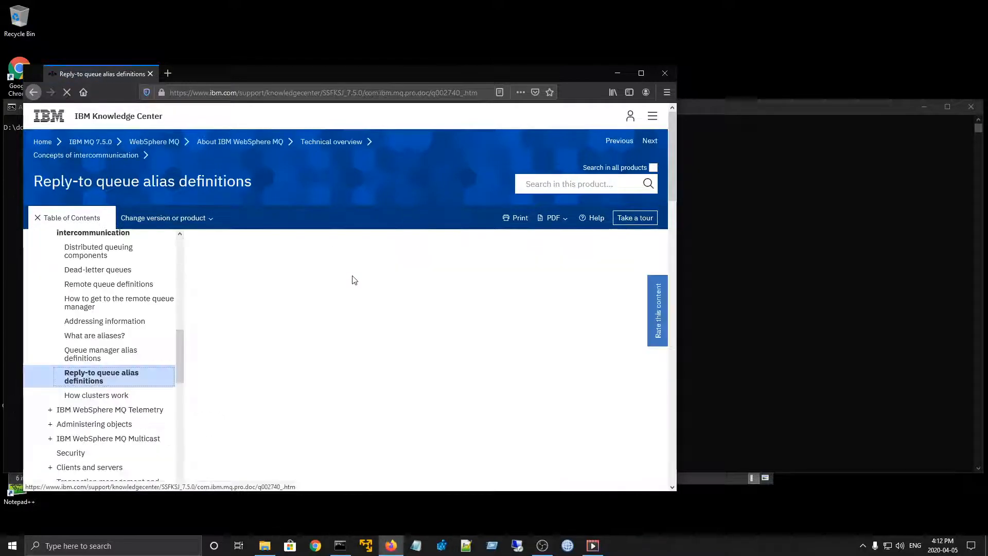
pyautogui.scroll(-8, 354, 279)
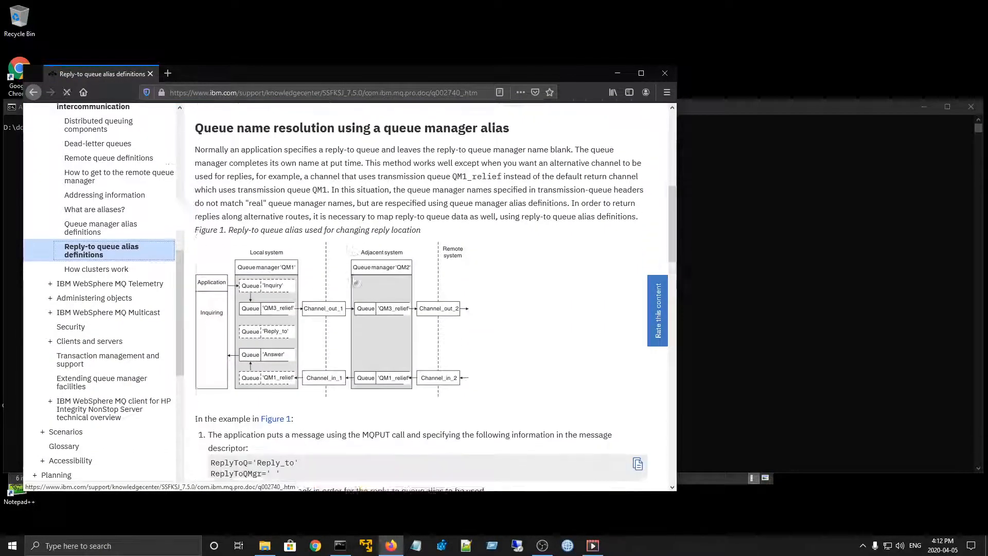
pyautogui.scroll(-3, 353, 283)
pyautogui.scroll(5, 365, 201)
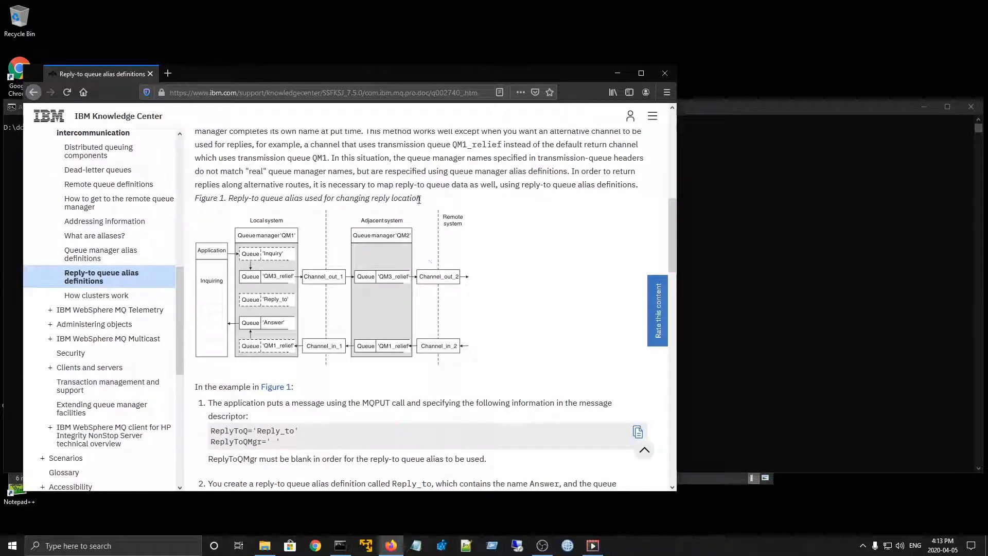
pyautogui.scroll(-3, 419, 200)
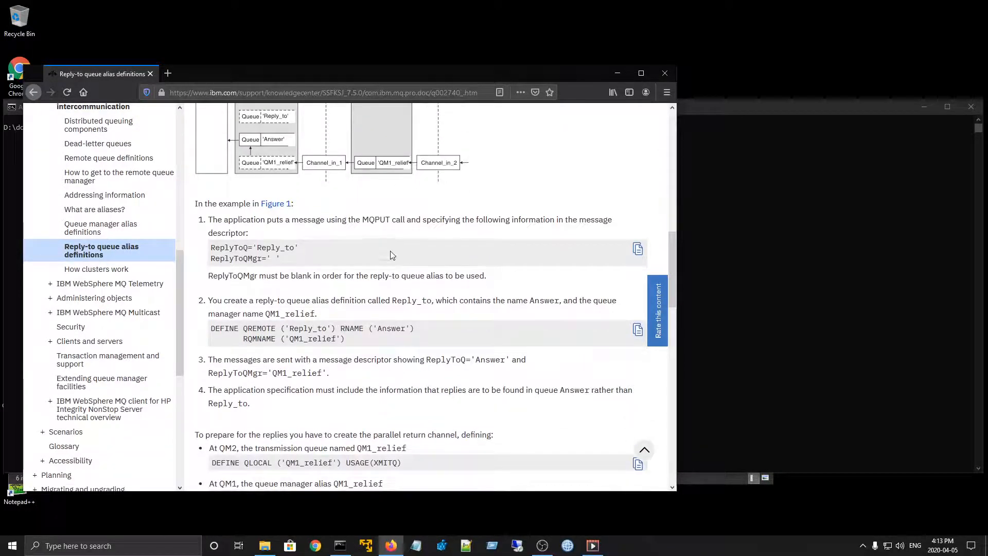
pyautogui.scroll(-3, 392, 255)
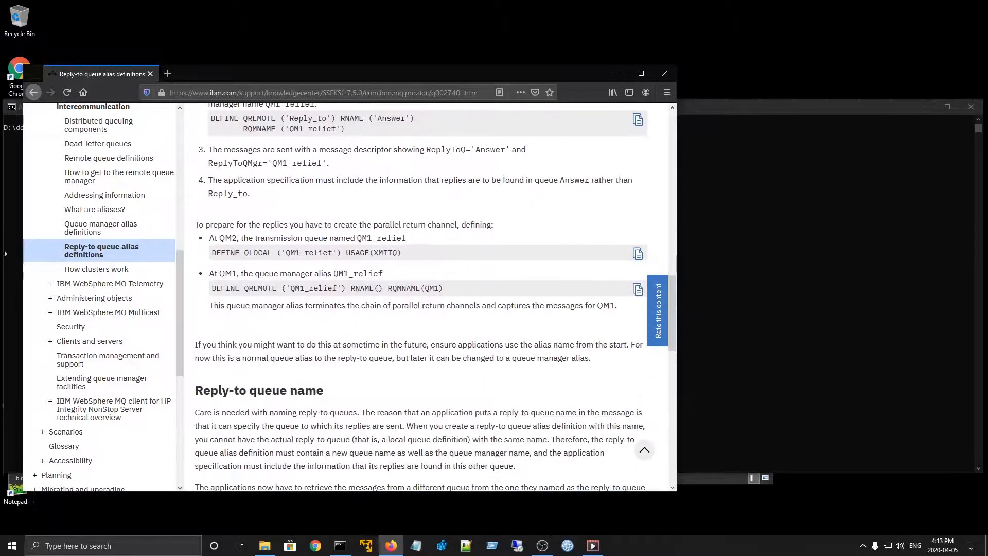
# - Switch to the Command Prompt and display readme.txt with the more command
pyautogui.click(14, 231)
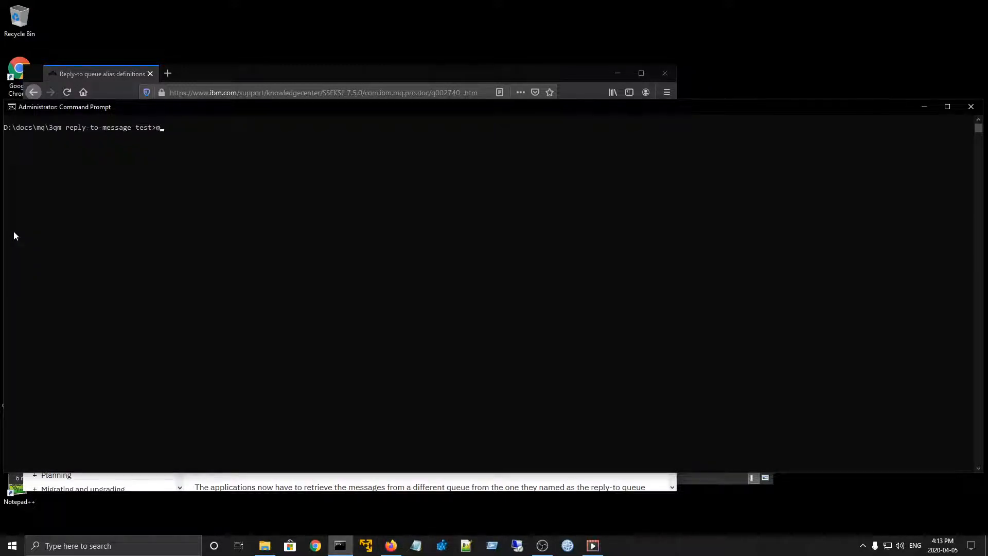
pyautogui.write('more re')
pyautogui.press('Tab')
pyautogui.press('Return')
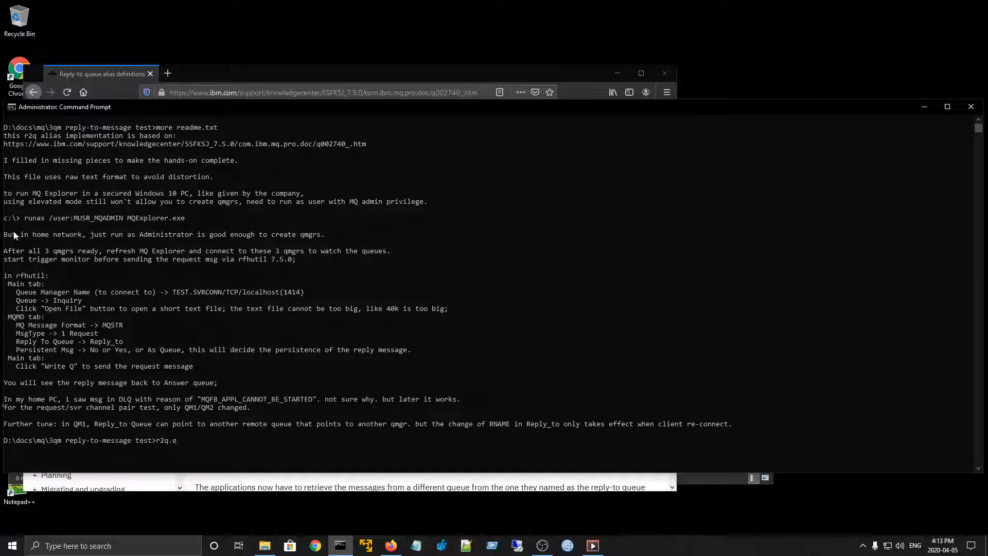
# - Run r2q.env.setup.bat to set up the queue managers and start the trigger monitor, and highlight its runmqtrm command in the output
pyautogui.press('Tab')
pyautogui.press('Return')
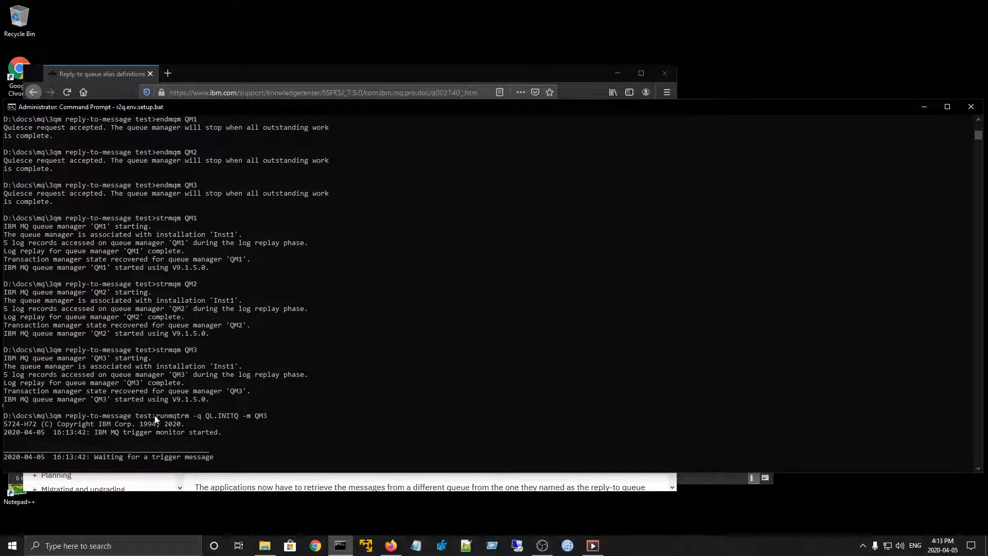
pyautogui.moveTo(158, 419); pyautogui.dragTo(267, 421)
pyautogui.rightClick(267, 422)
# - Launch MQ Explorer (Inst1)
pyautogui.rightClick(567, 548)
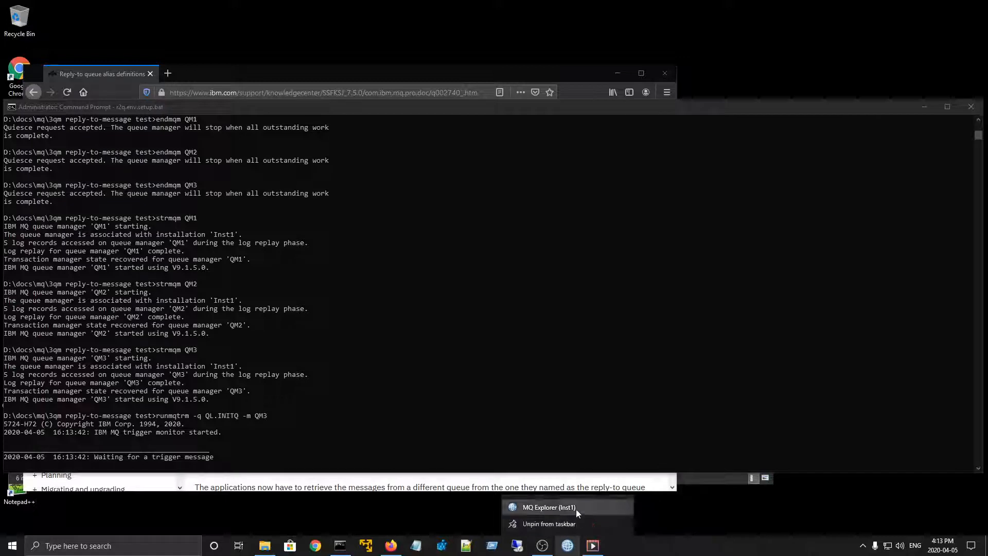
pyautogui.rightClick(576, 508)
pyautogui.click(617, 445)
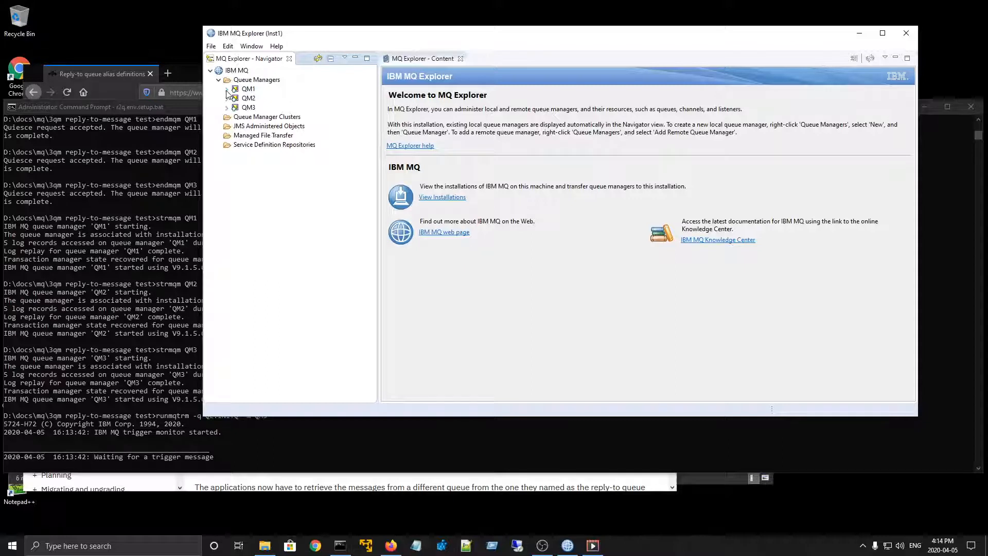
# - Expand queue manager QM1 and view its queues and its channels
pyautogui.click(227, 89)
pyautogui.click(265, 100)
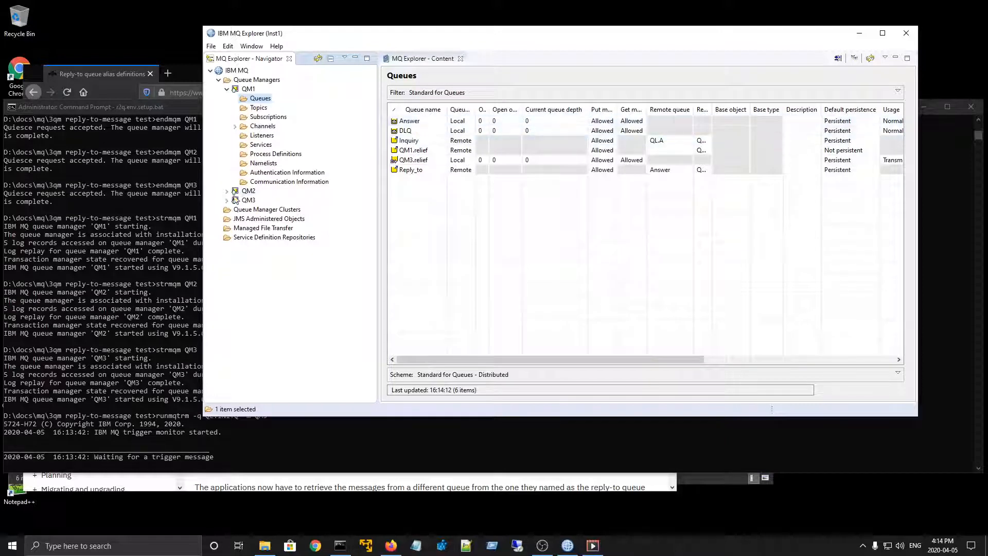
pyautogui.click(265, 128)
# - Expand queue manager QM2, view its queues and channels, and collapse it again
pyautogui.click(227, 191)
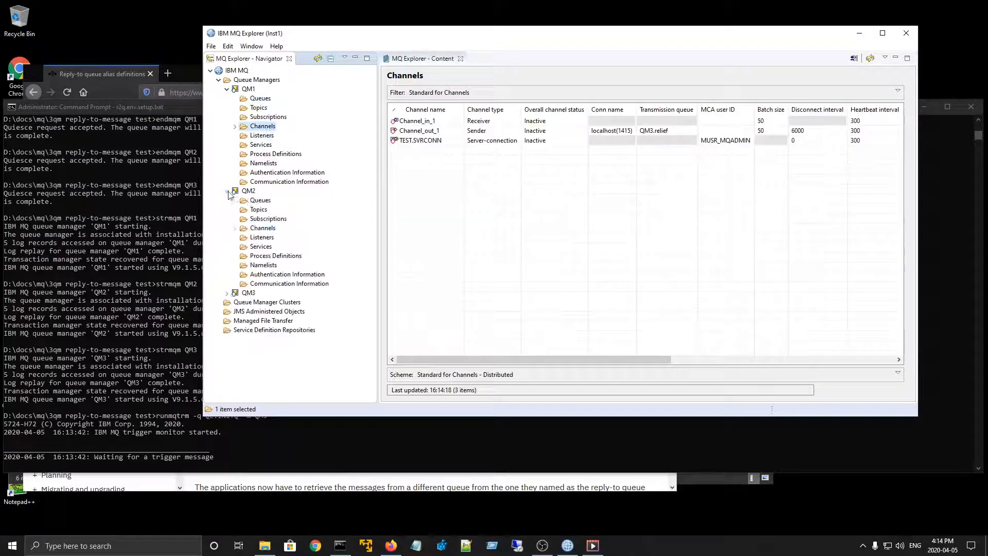
pyautogui.click(253, 202)
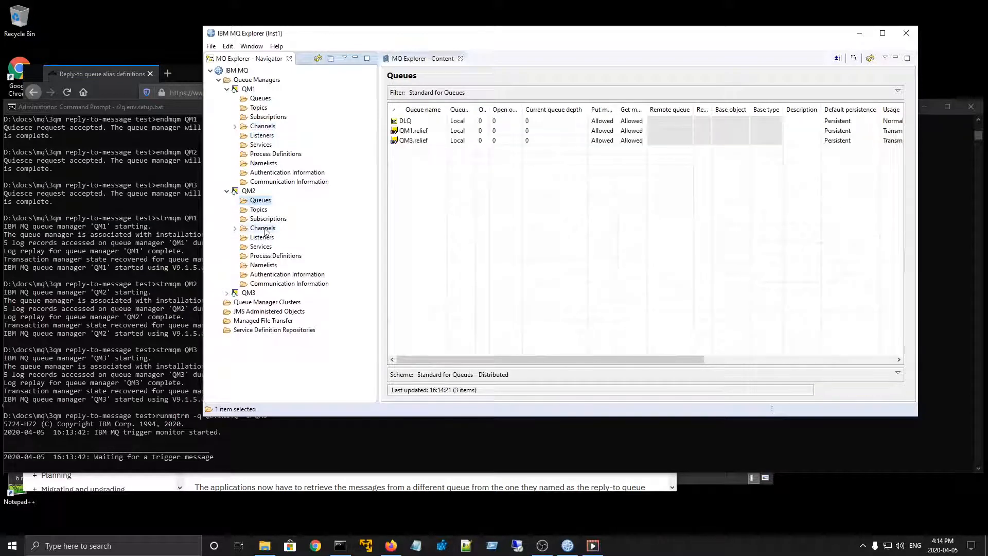
pyautogui.click(264, 228)
pyautogui.click(227, 191)
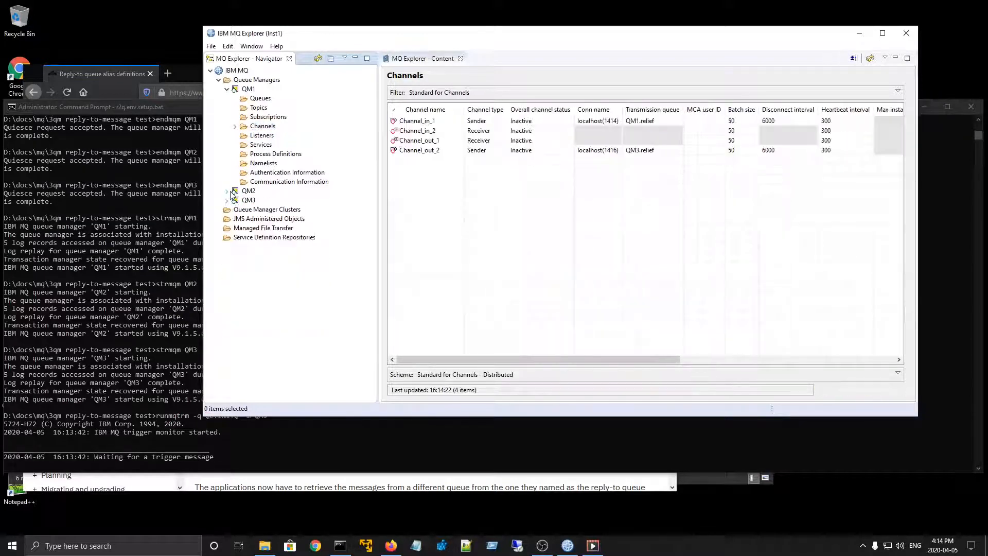
# - Expand queue manager QM3, view its queues and channels, and collapse it again
pyautogui.click(227, 200)
pyautogui.click(251, 210)
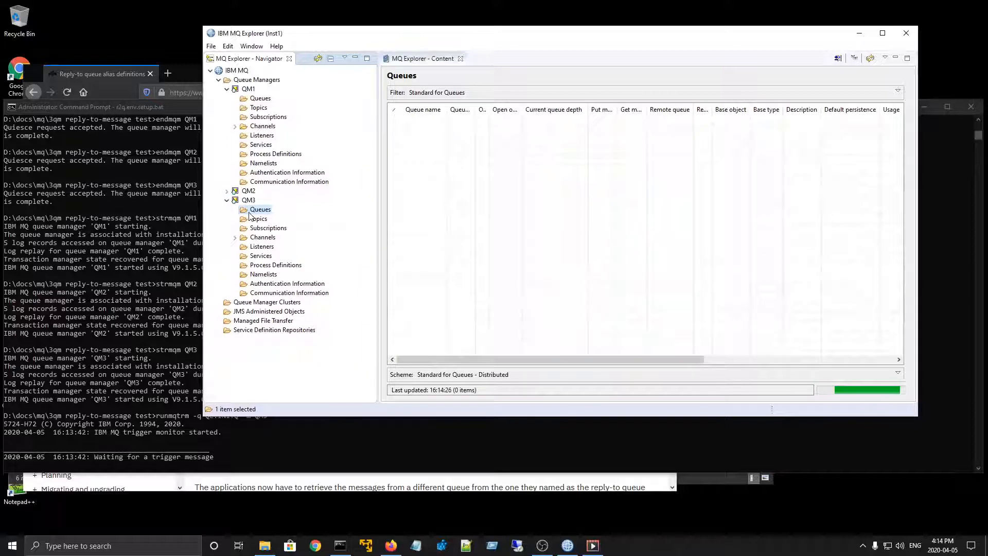
pyautogui.click(256, 237)
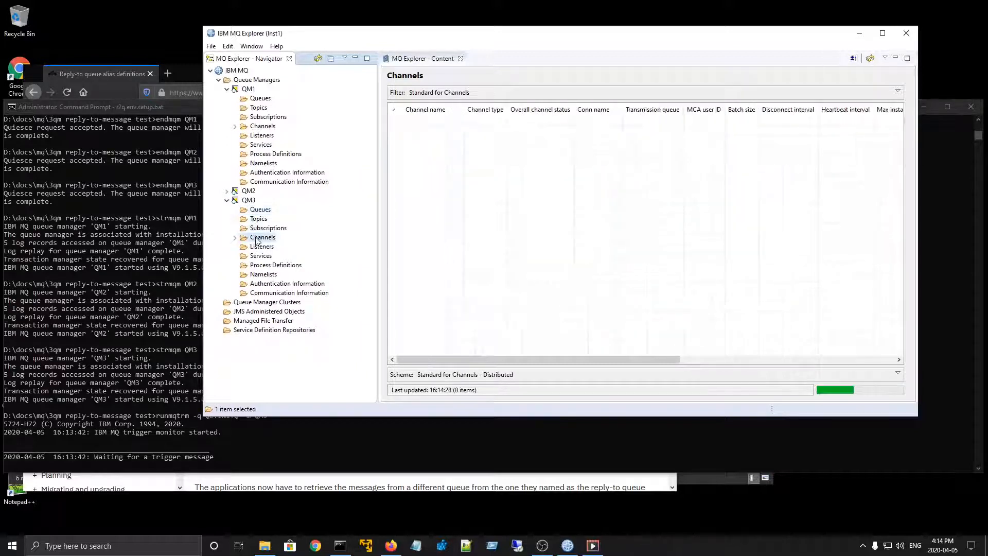
pyautogui.click(227, 200)
# - Examine the remote queue and remote queue manager settings in the properties of QM1's Reply_to queue, and close them without changes
pyautogui.click(260, 98)
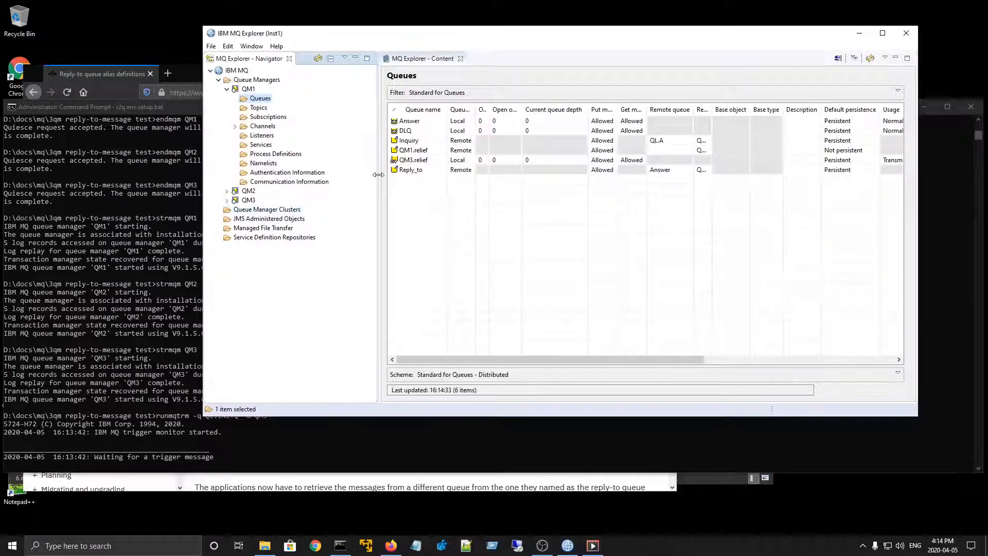
pyautogui.click(419, 143)
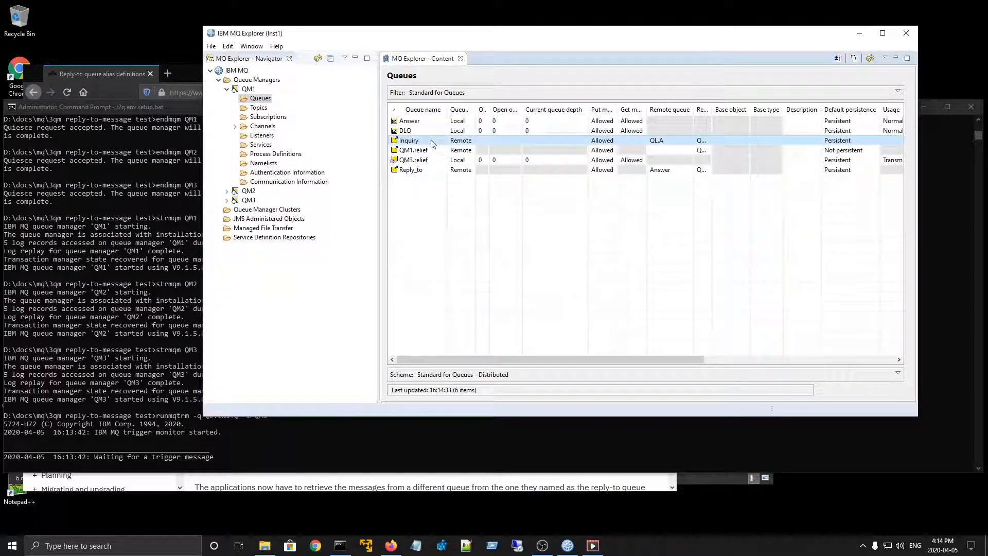
pyautogui.doubleClick(421, 173)
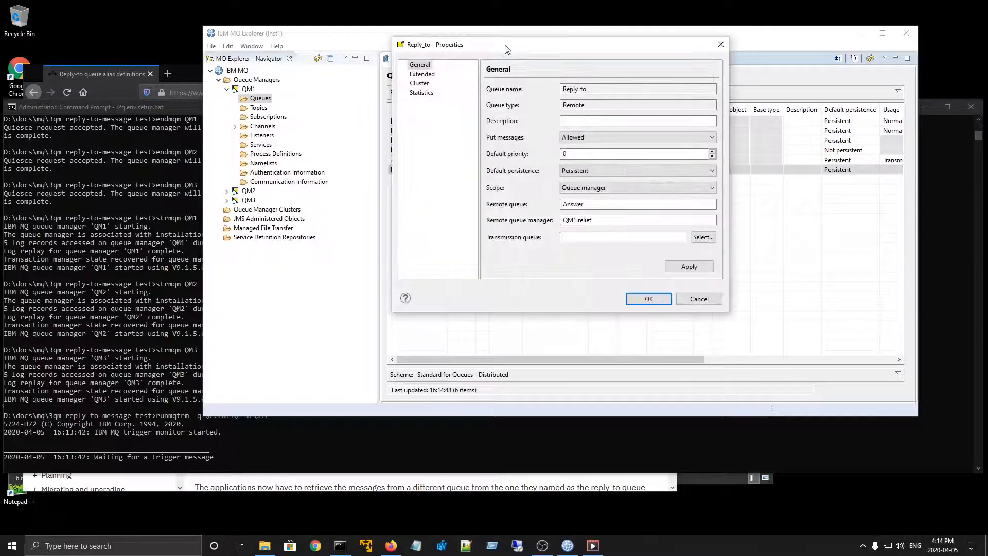
pyautogui.moveTo(507, 49); pyautogui.dragTo(459, 107)
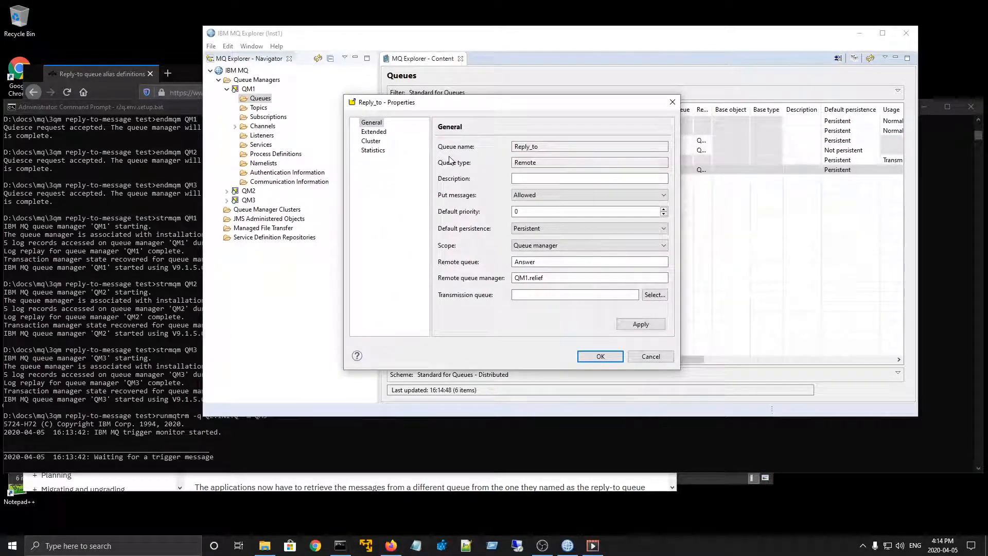
pyautogui.click(520, 262)
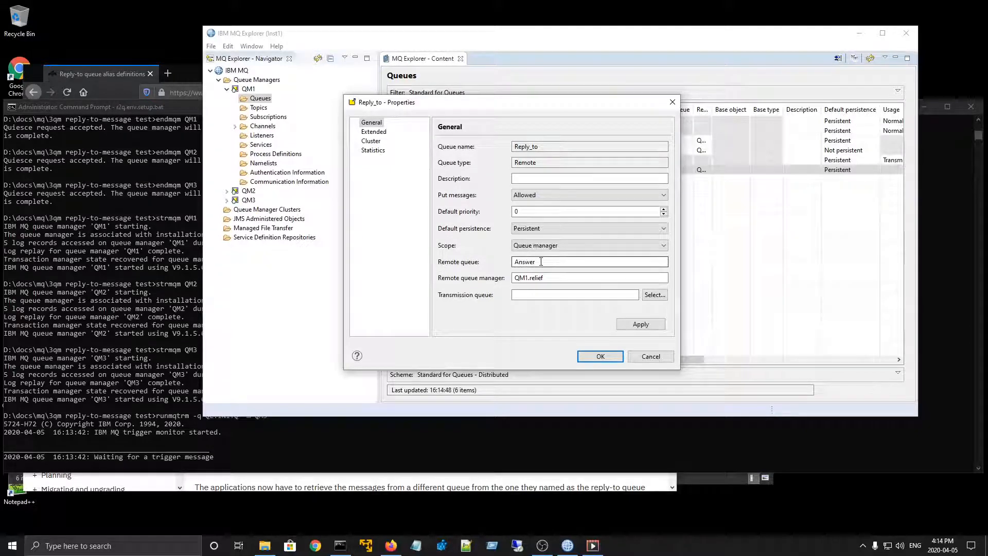
pyautogui.doubleClick(518, 263)
pyautogui.moveTo(545, 107); pyautogui.dragTo(509, 192)
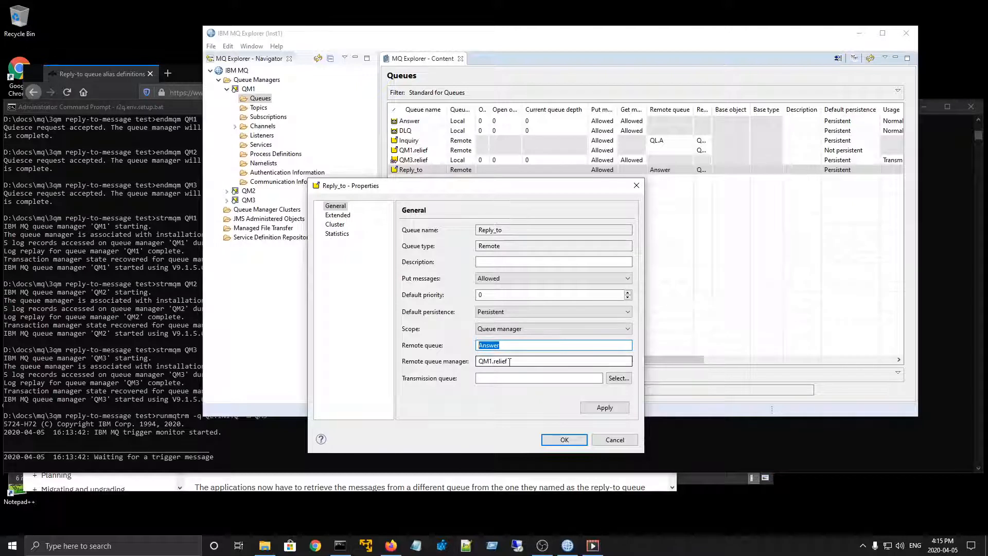
pyautogui.moveTo(510, 362); pyautogui.dragTo(467, 365)
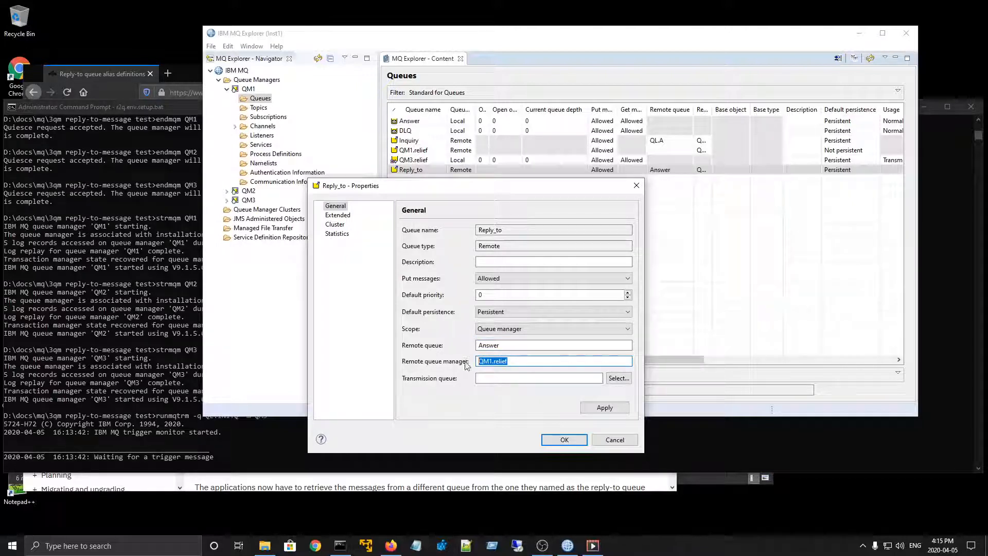
pyautogui.click(513, 344)
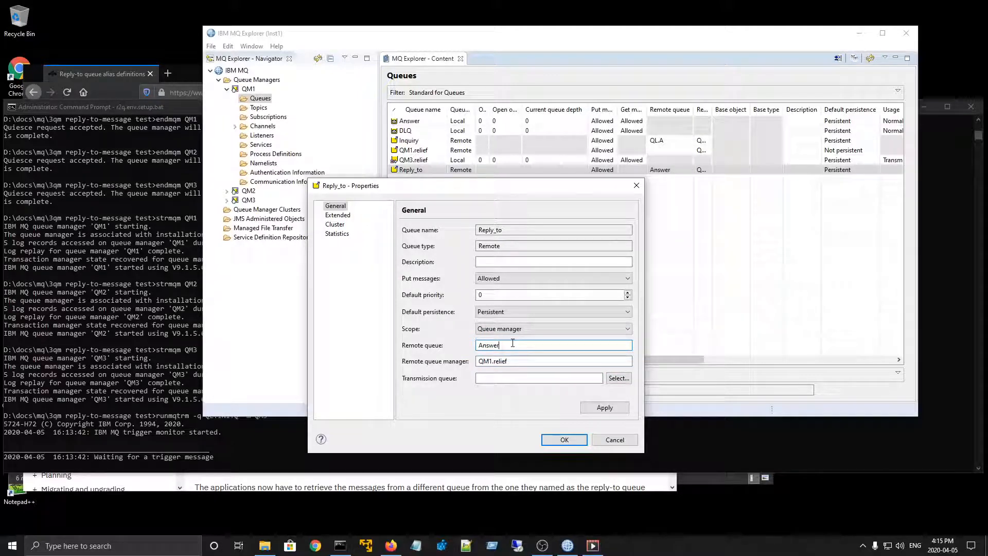
pyautogui.click(605, 440)
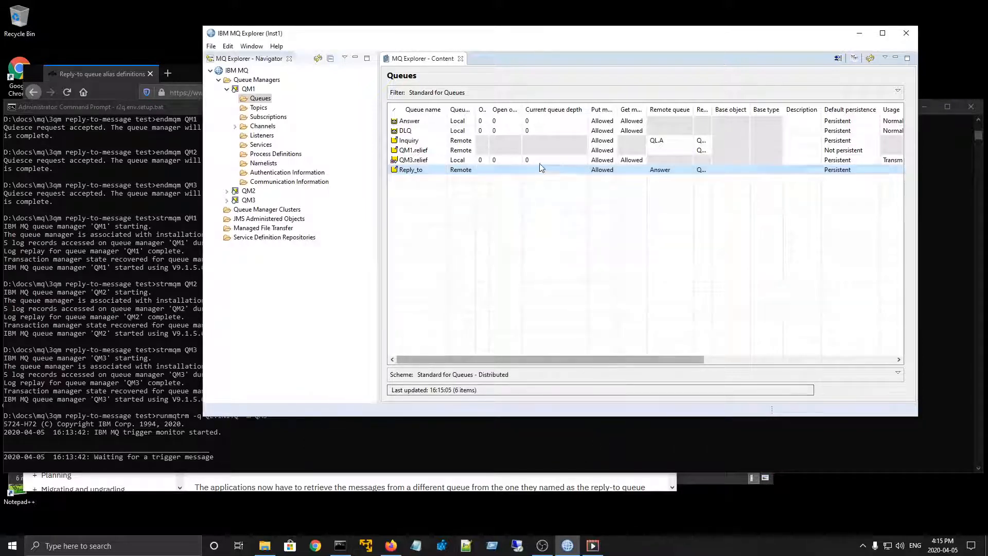
# - Select QM1's Answer queue, and launch the RfhUtil client from D:\software\ibm\mq\ih07\rfhutilc.exe
pyautogui.click(536, 125)
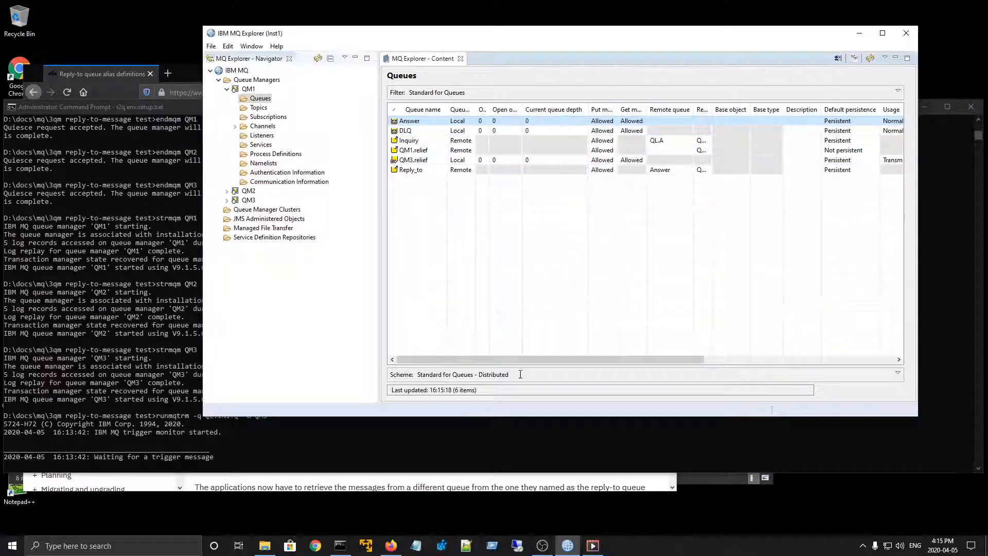
pyautogui.click(494, 547)
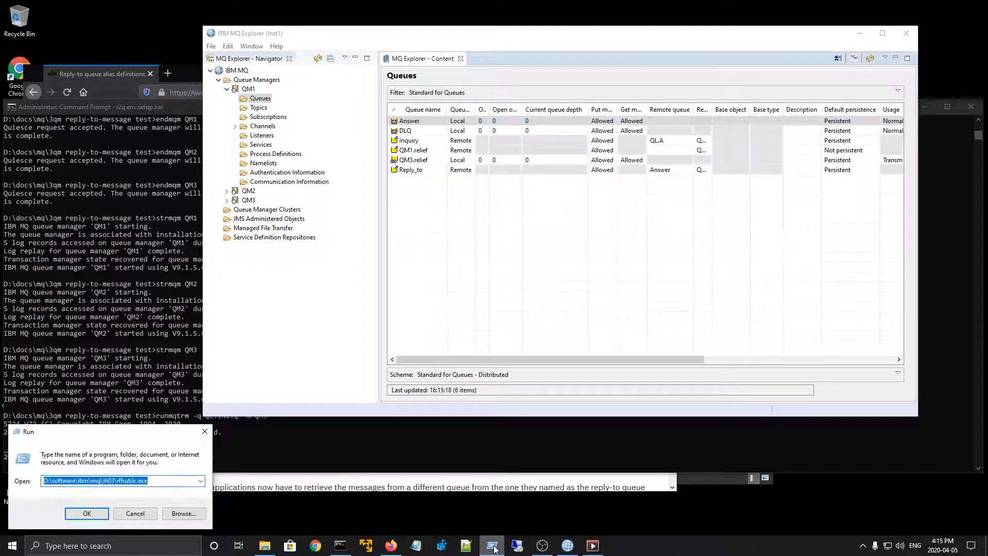
pyautogui.click(86, 513)
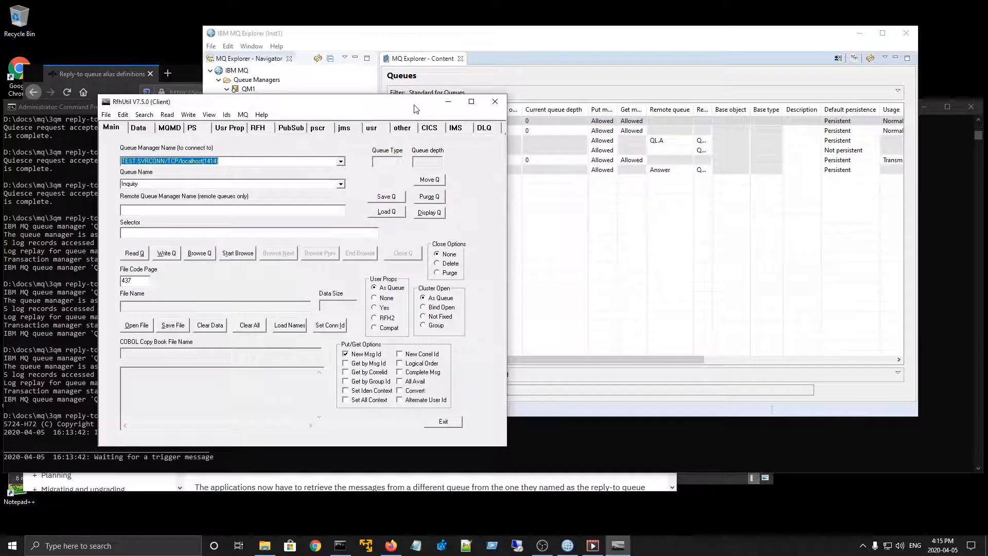
# - Load the test message file D:\software\ibm\mq\ih03\atest.txt into RfhUtil and view its message data
pyautogui.moveTo(417, 105); pyautogui.dragTo(821, 197)
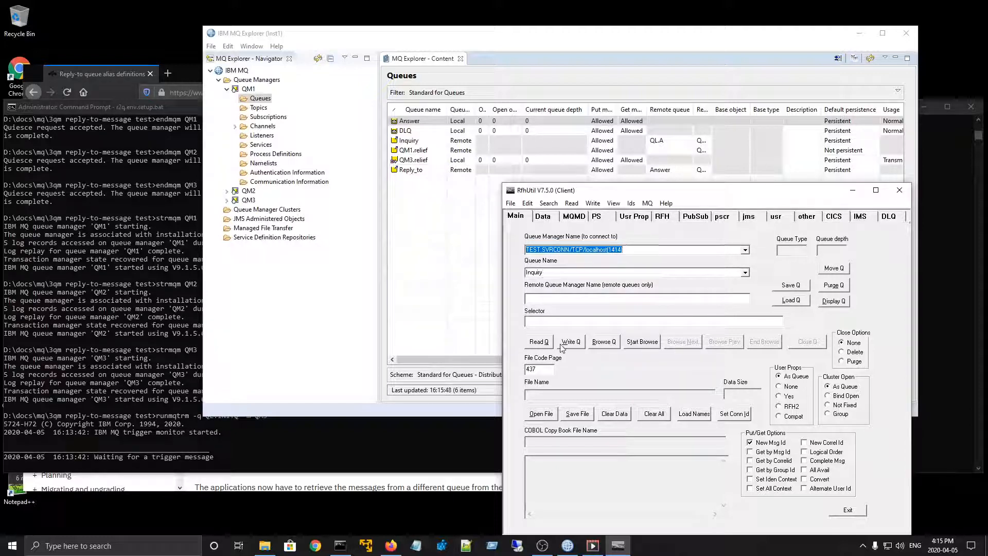
pyautogui.click(541, 416)
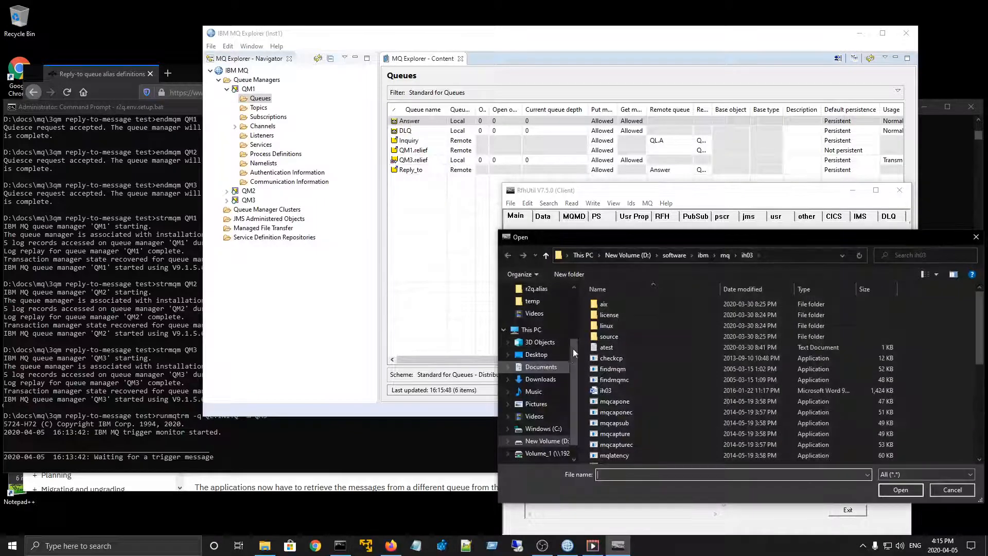
pyautogui.click(902, 492)
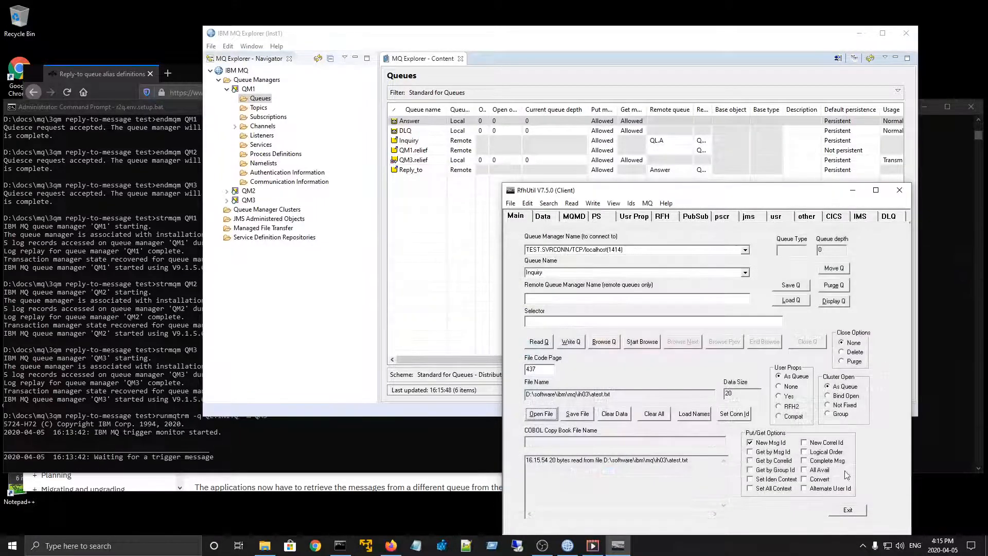
pyautogui.click(549, 218)
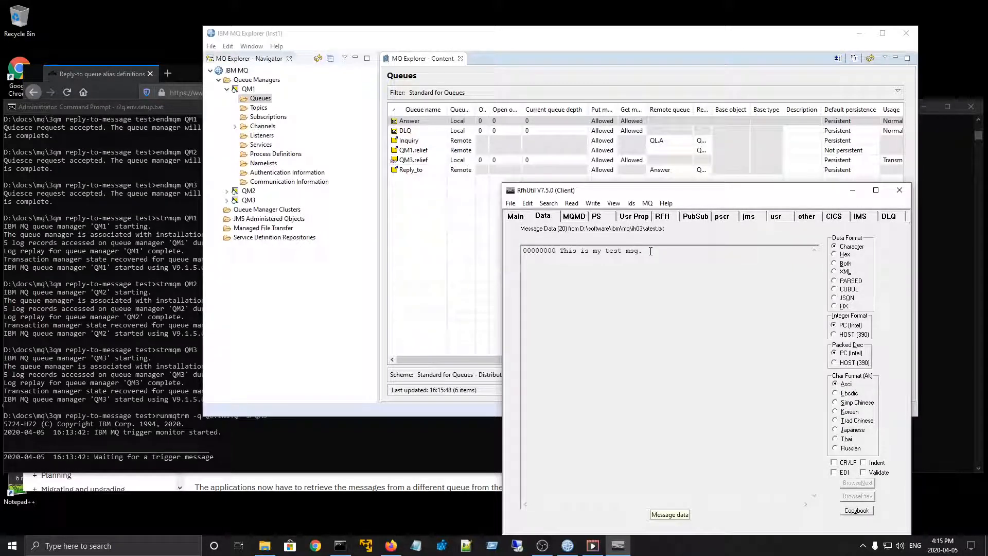
# - Set the message descriptor to format MQSTR, message type 1 Request and reply-to queue Reply_to, leaving the reply-to queue manager blank
pyautogui.click(574, 216)
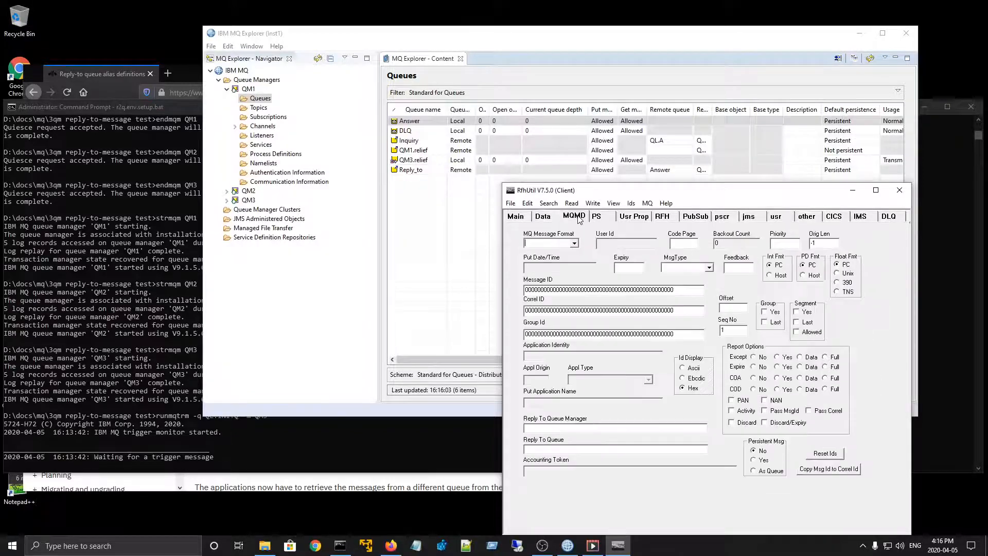
pyautogui.click(575, 243)
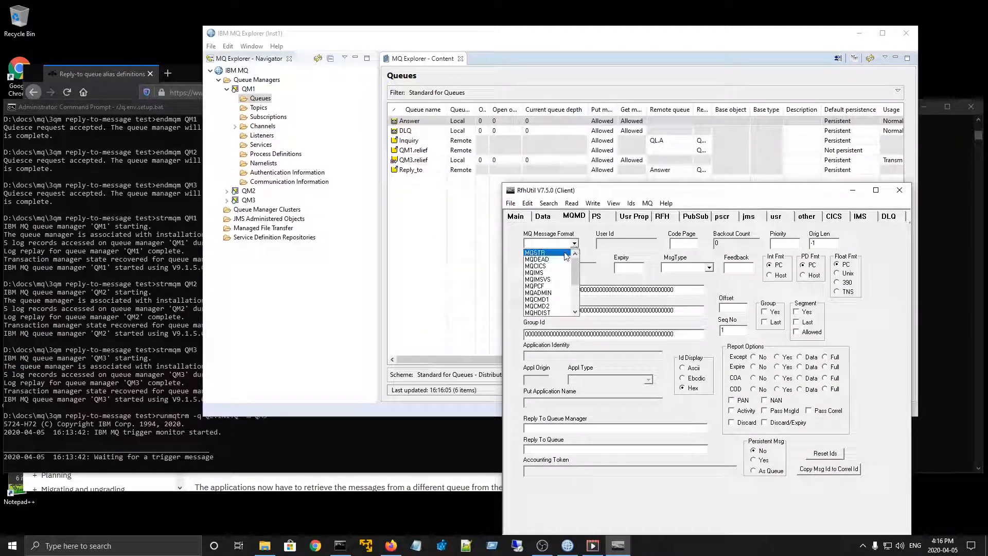
pyautogui.click(566, 256)
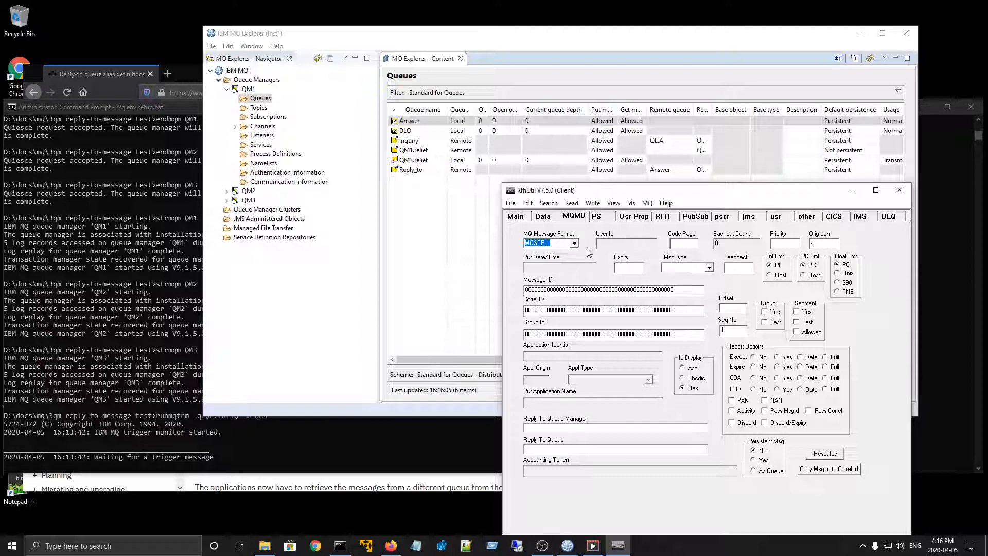
pyautogui.click(710, 268)
pyautogui.click(705, 277)
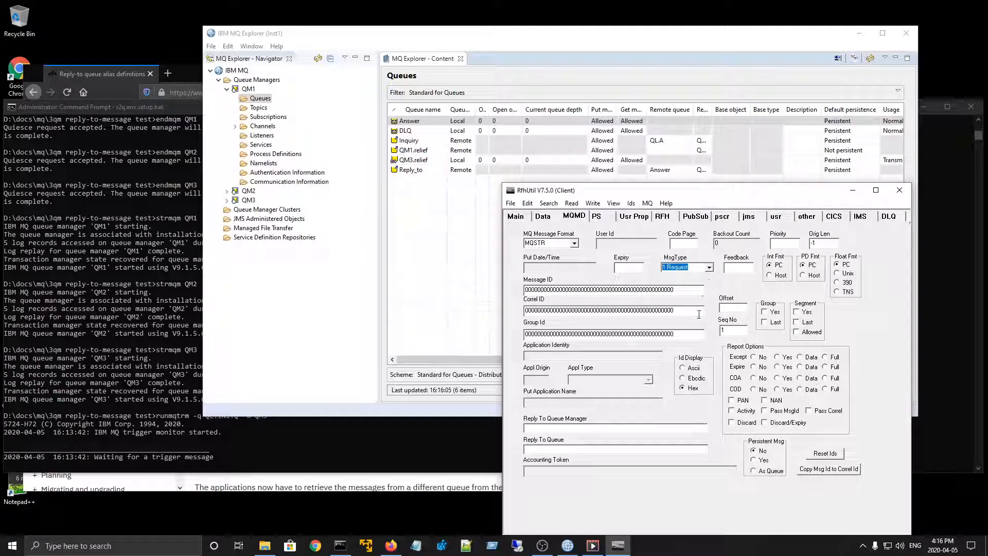
pyautogui.click(601, 450)
pyautogui.write('Reply_to')
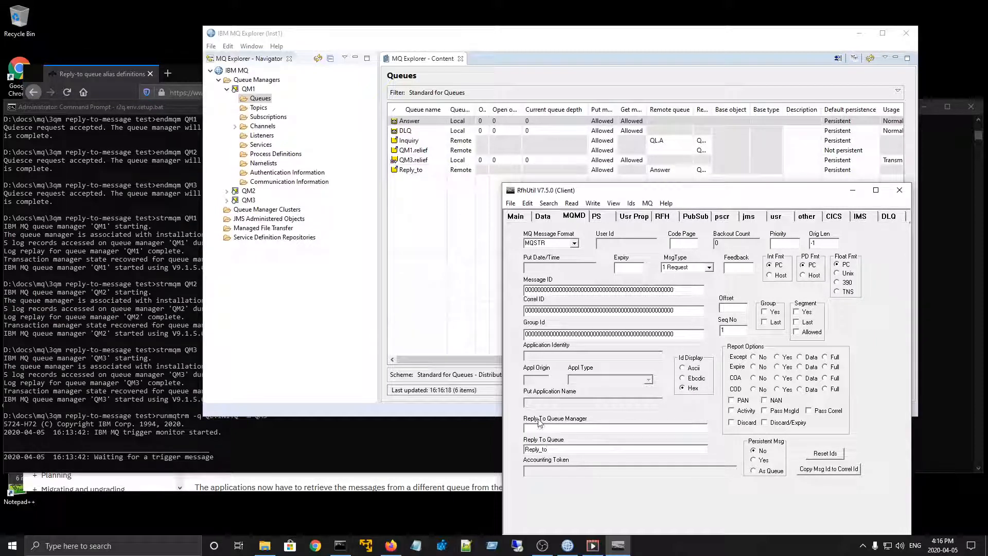
pyautogui.click(575, 427)
# - Write the request message to the Inquiry queue and check the trigger monitor output in the Command Prompt
pyautogui.click(516, 217)
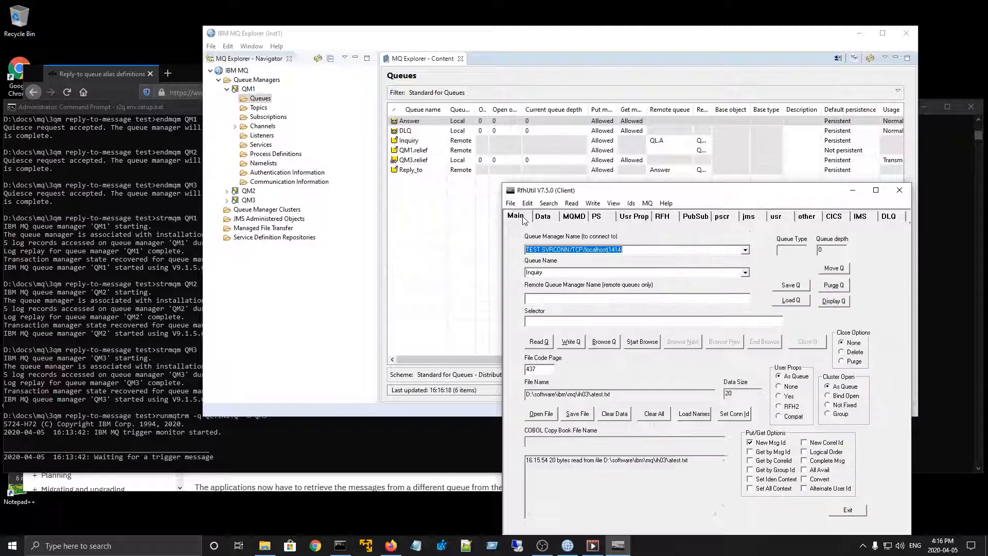
pyautogui.click(571, 343)
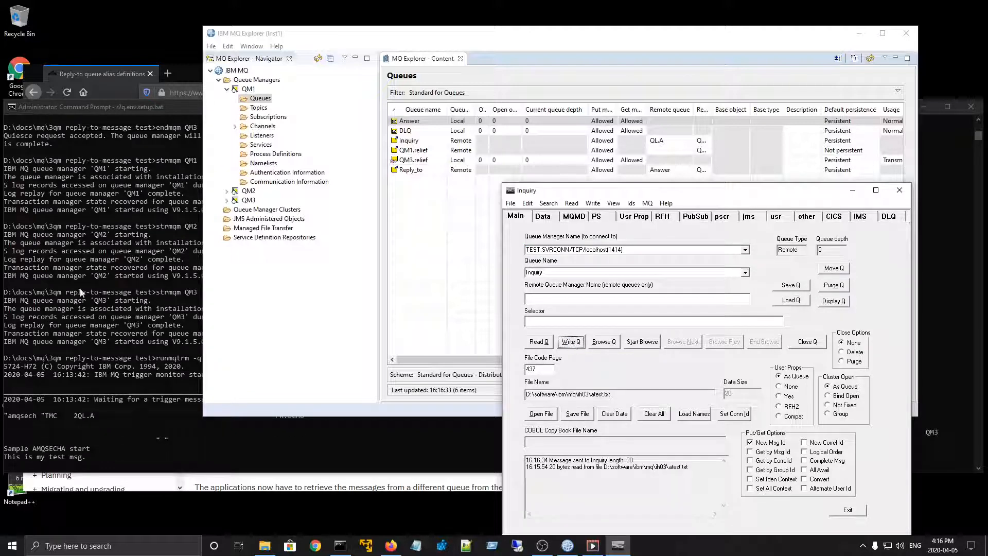
pyautogui.click(92, 312)
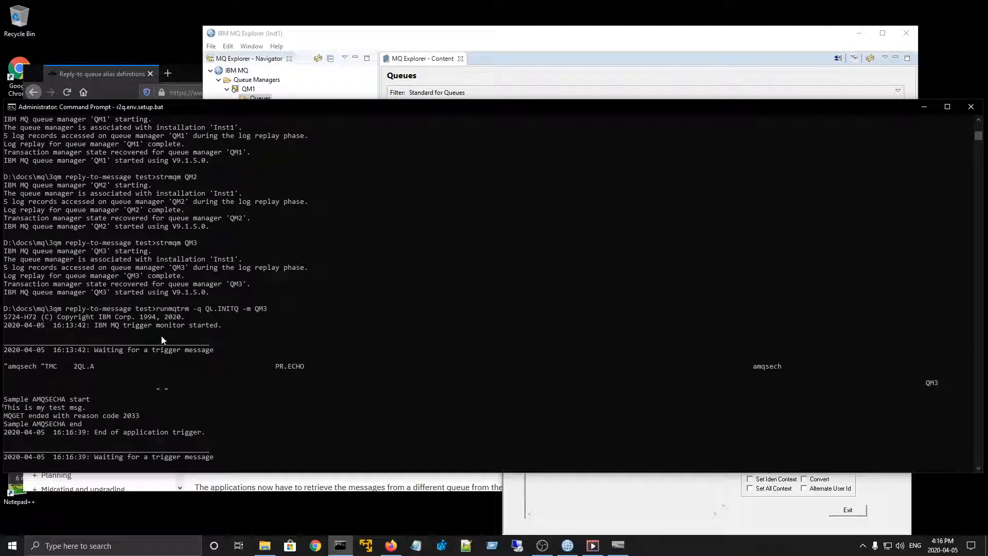
# - Switch to MQ Explorer, refresh QM1's queue list and browse the messages on the Answer queue
pyautogui.click(568, 545)
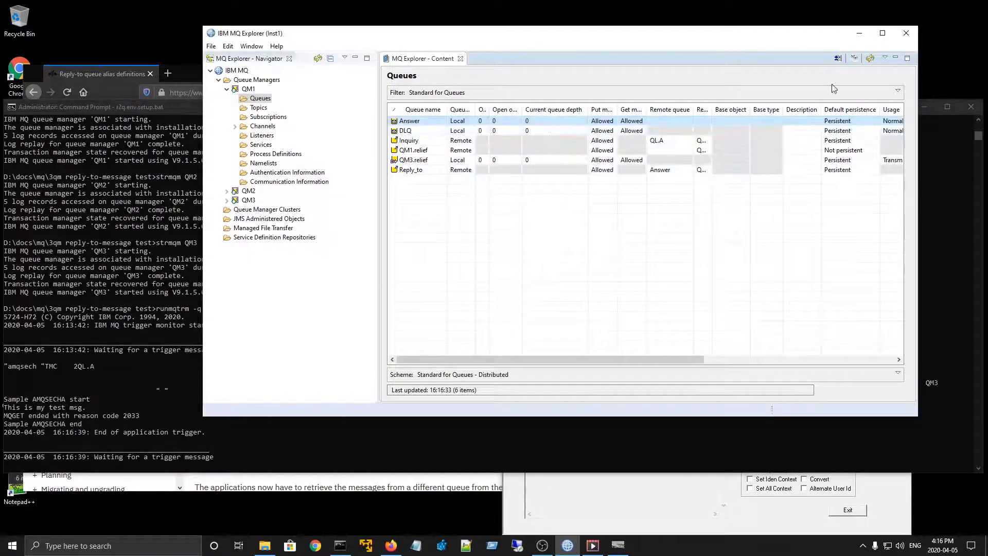
pyautogui.click(871, 58)
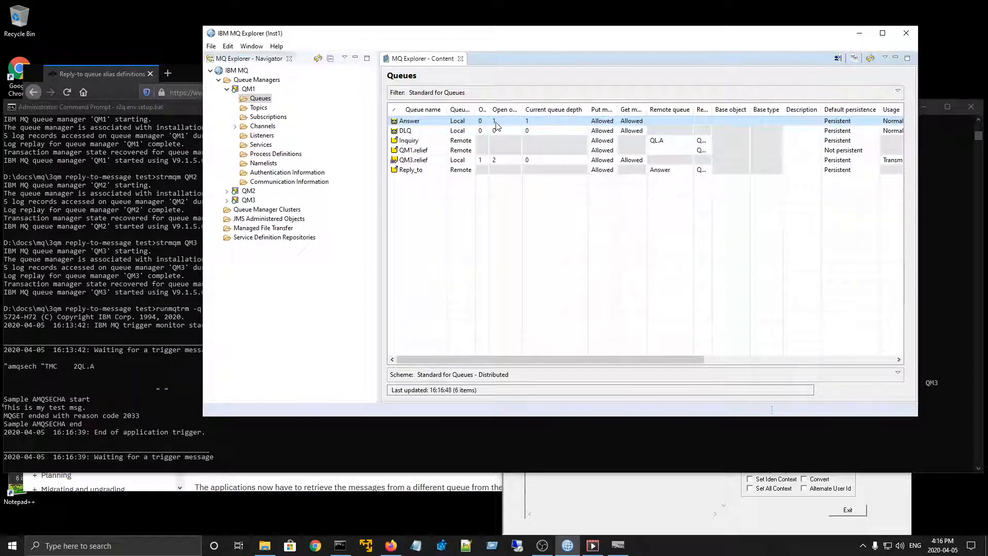
pyautogui.rightClick(542, 124)
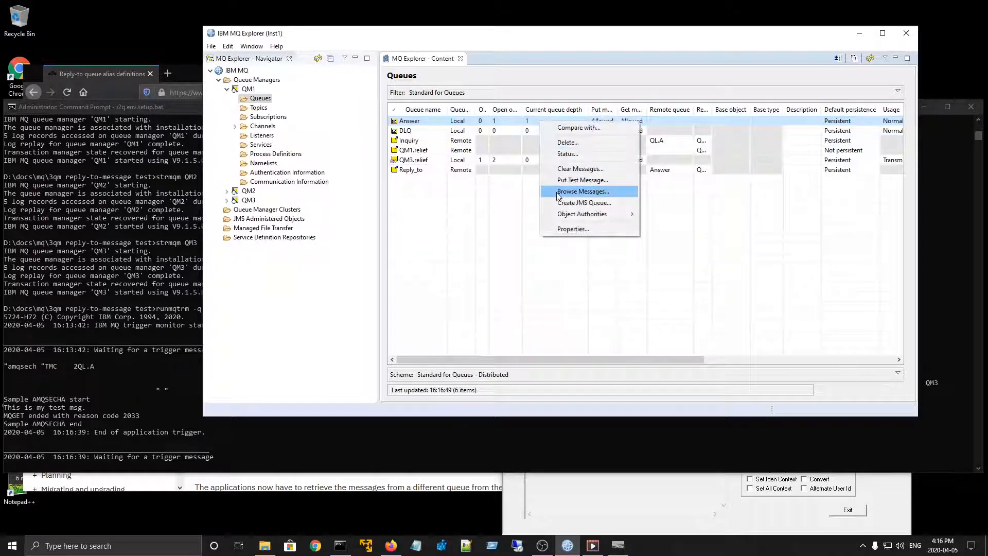
pyautogui.click(566, 191)
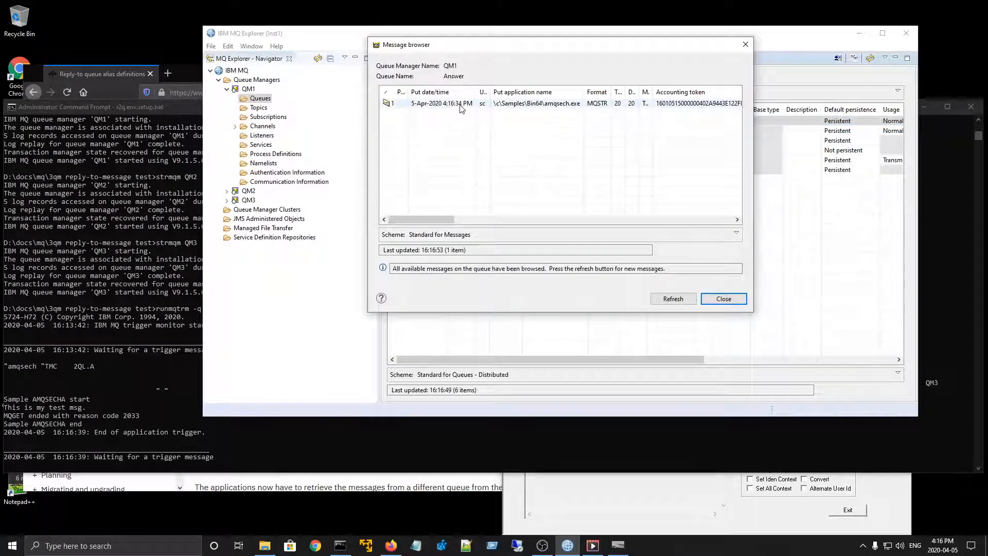
# - Examine the persistence and message type in the first Answer message's properties, and close them
pyautogui.doubleClick(462, 104)
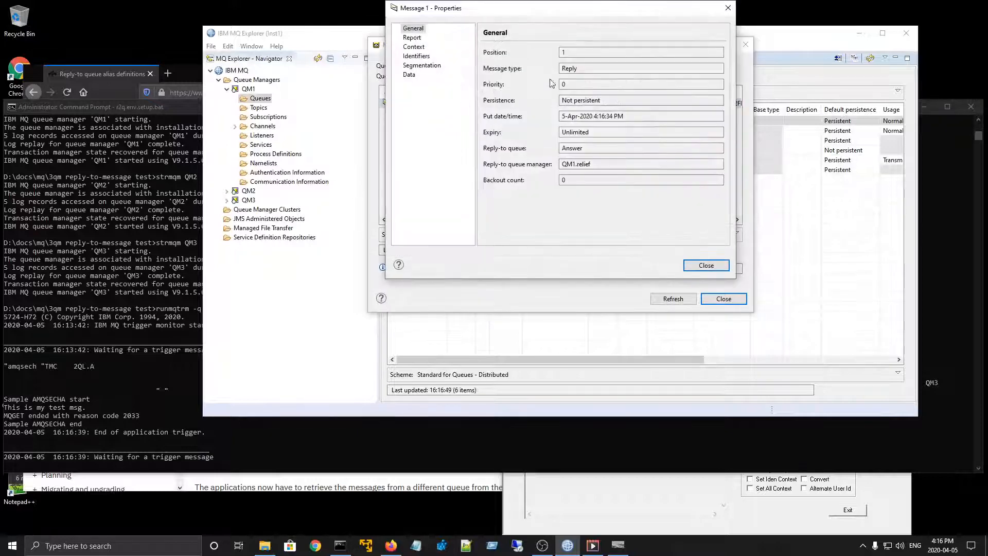
pyautogui.moveTo(558, 12); pyautogui.dragTo(471, 147)
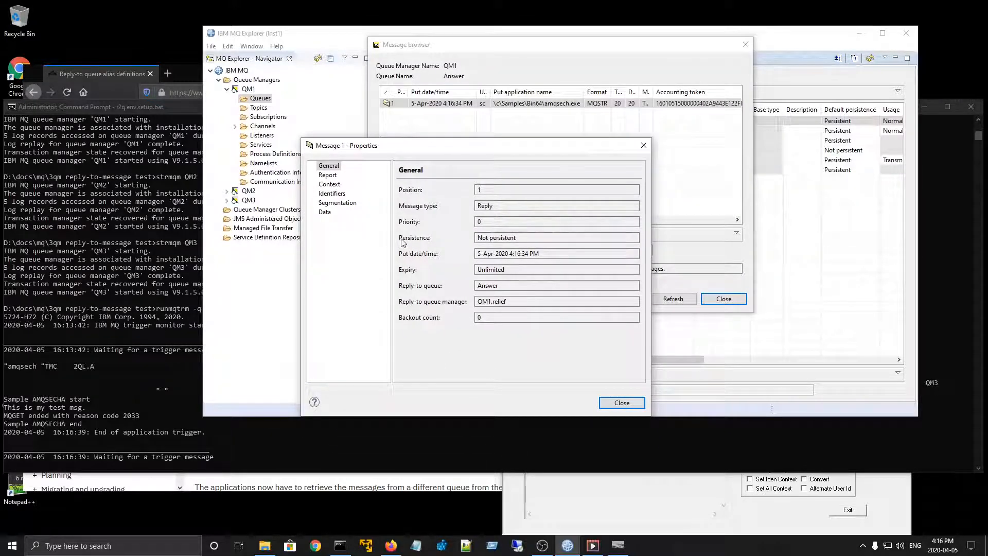
pyautogui.moveTo(478, 237); pyautogui.dragTo(516, 238)
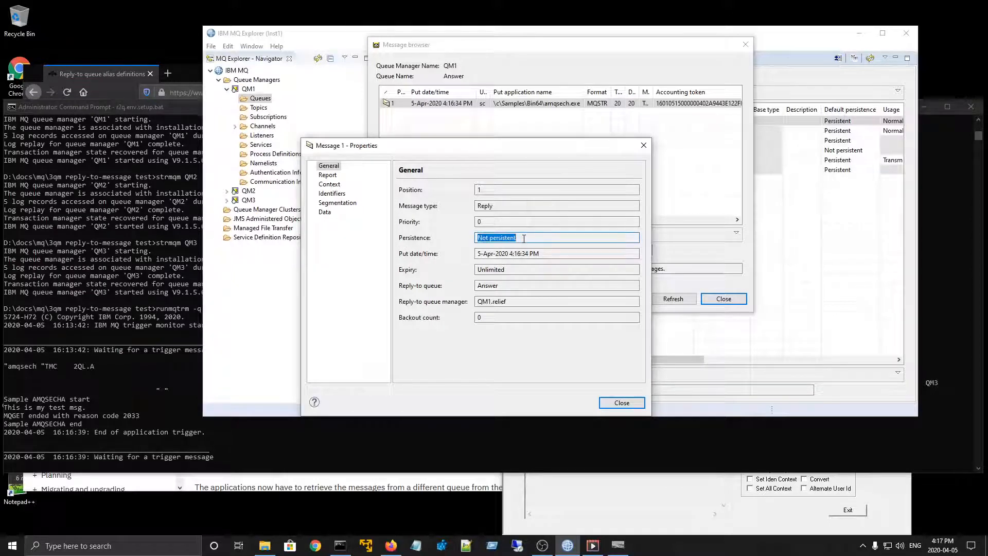
pyautogui.click(516, 238)
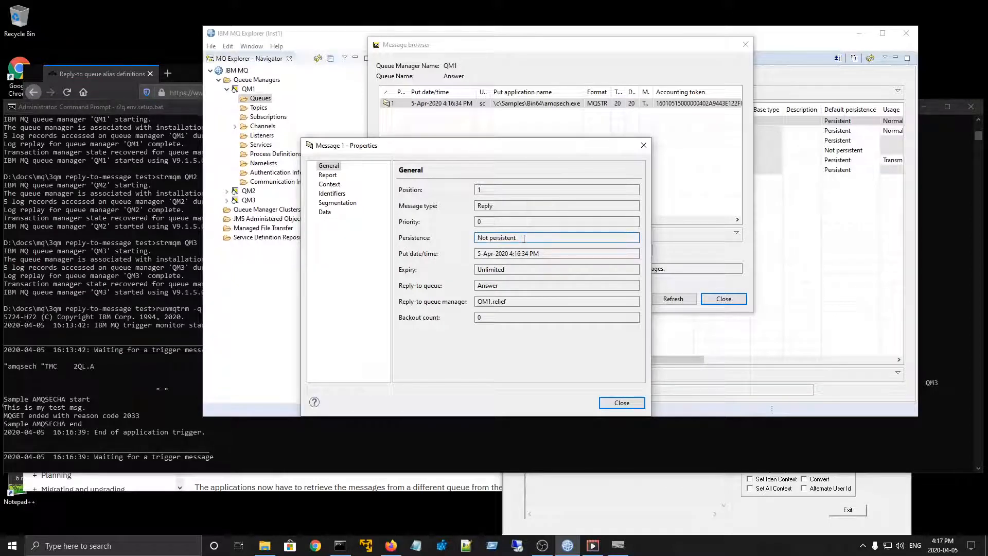
pyautogui.doubleClick(502, 206)
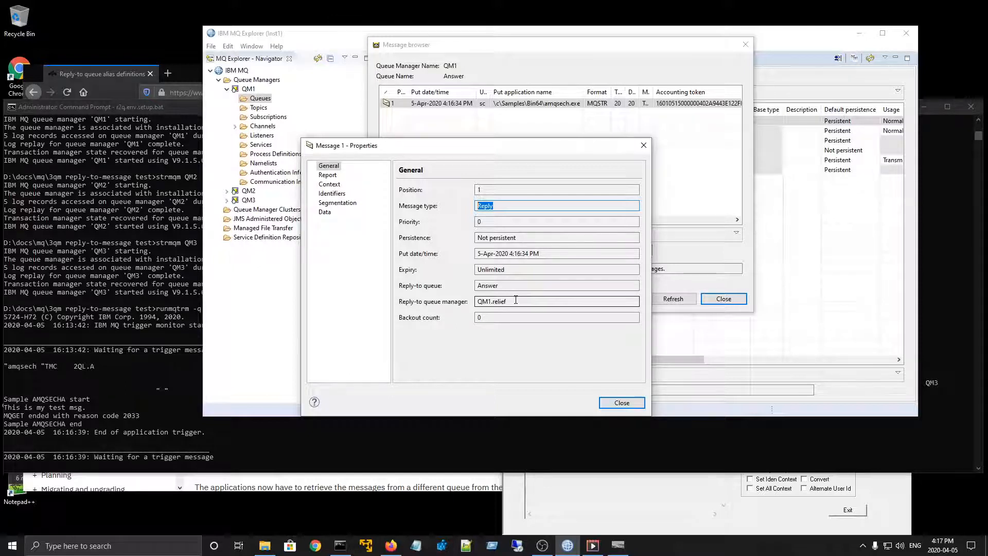
pyautogui.click(624, 403)
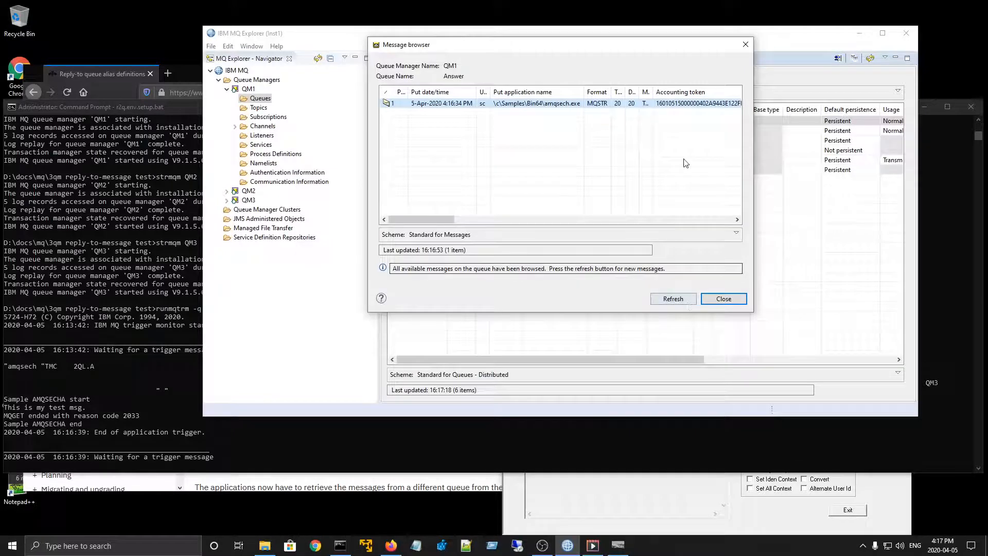
# - Switch to RfhUtil, set the message's persistence to Yes and write it to the Inquiry queue again
pyautogui.click(635, 500)
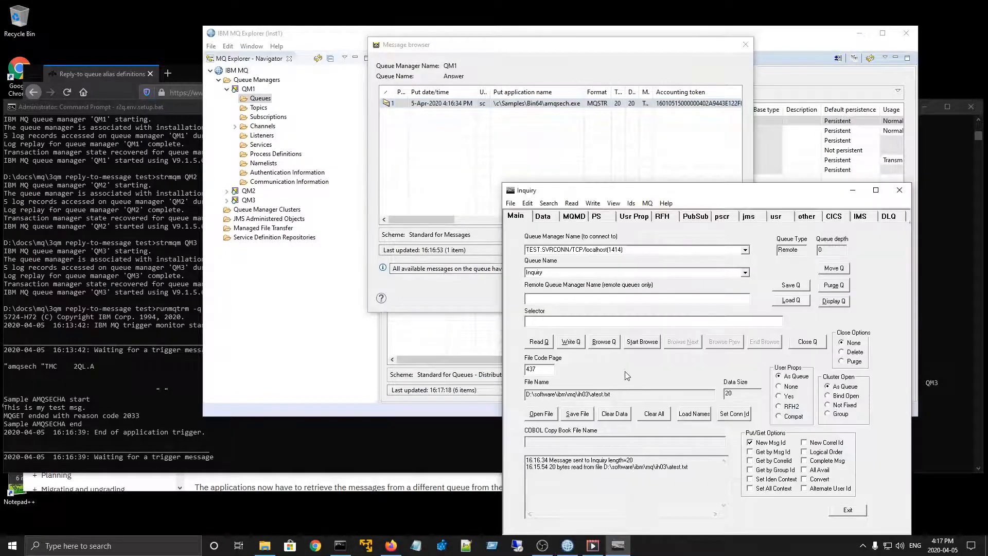
pyautogui.click(575, 216)
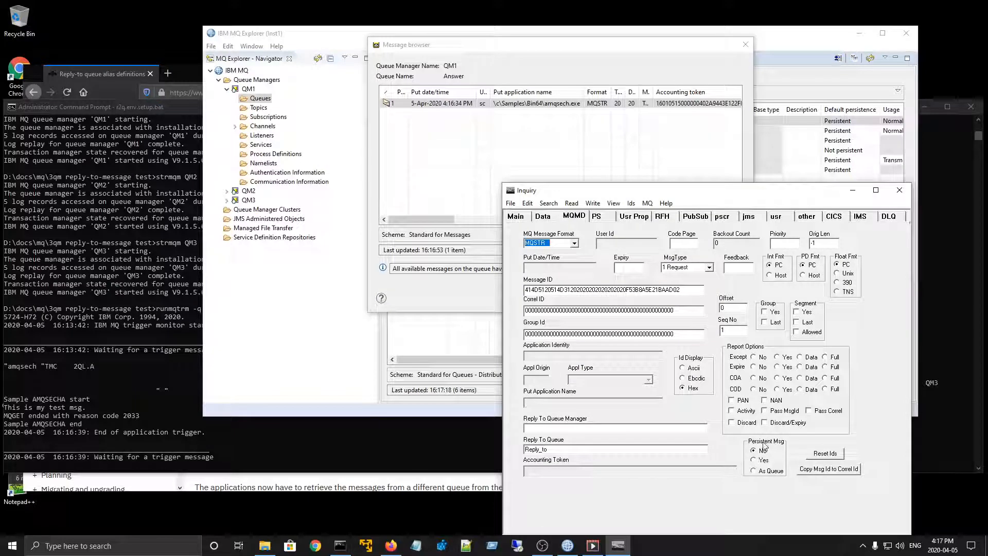
pyautogui.click(755, 463)
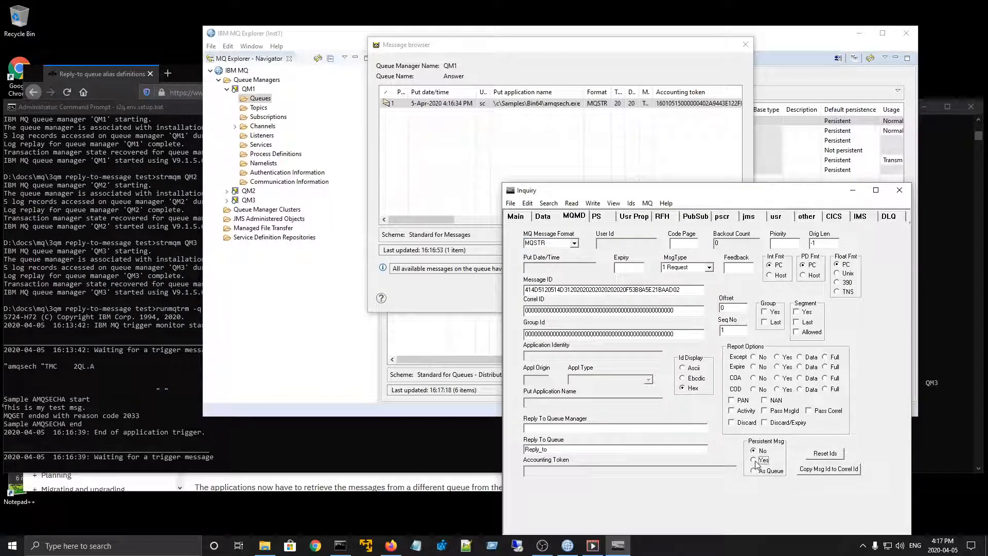
pyautogui.click(524, 219)
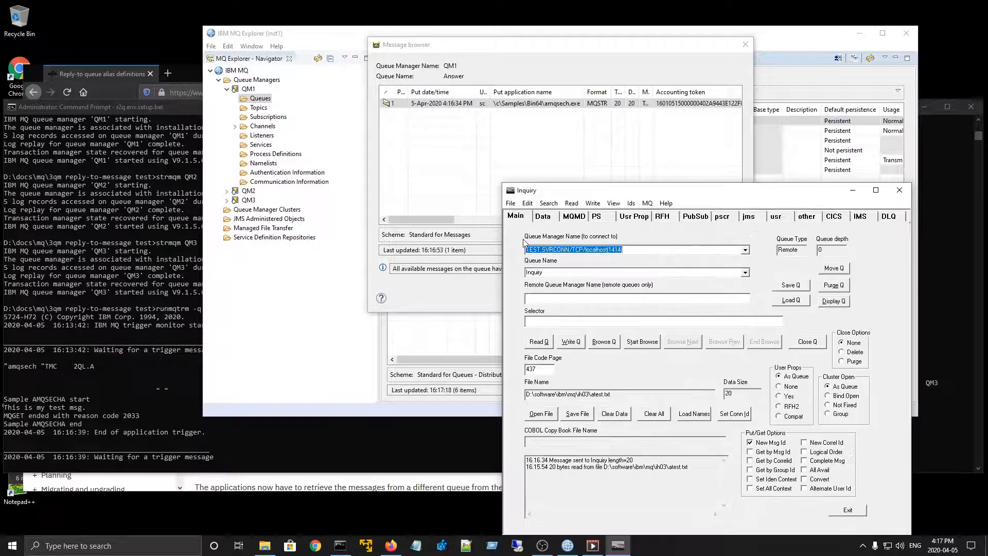
pyautogui.click(572, 342)
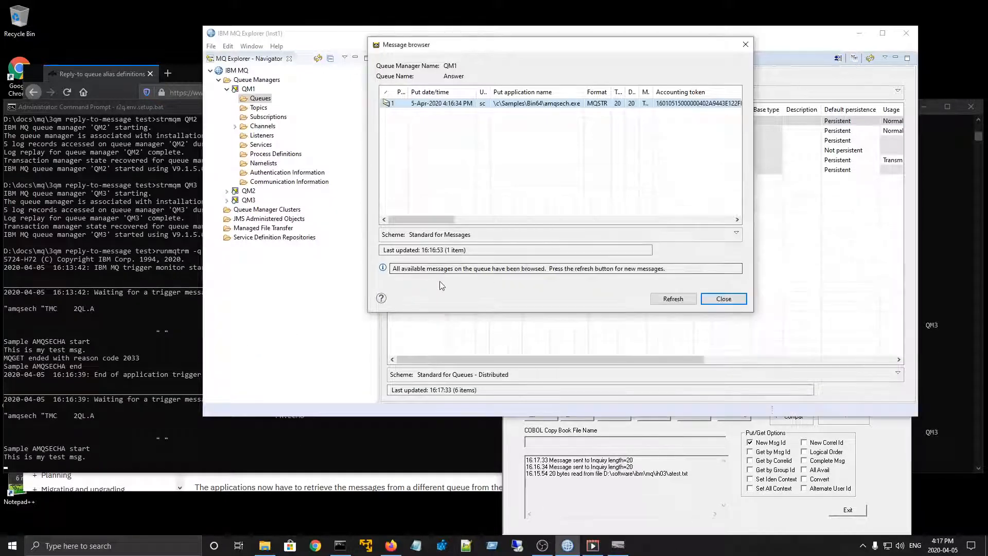
# - Refresh the Answer queue's message browser, examine the second message's persistence in its properties, and close both windows
pyautogui.click(435, 285)
pyautogui.click(666, 300)
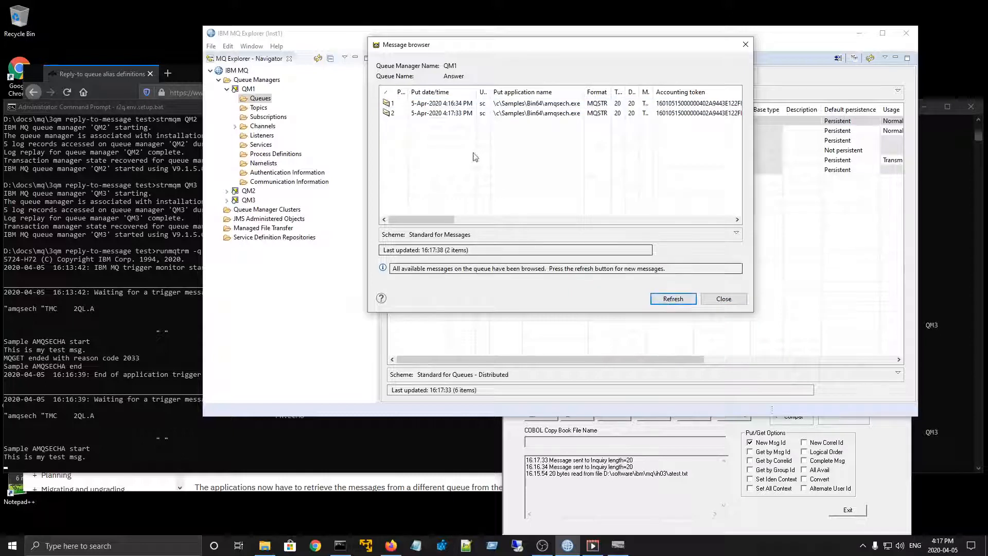
pyautogui.click(484, 114)
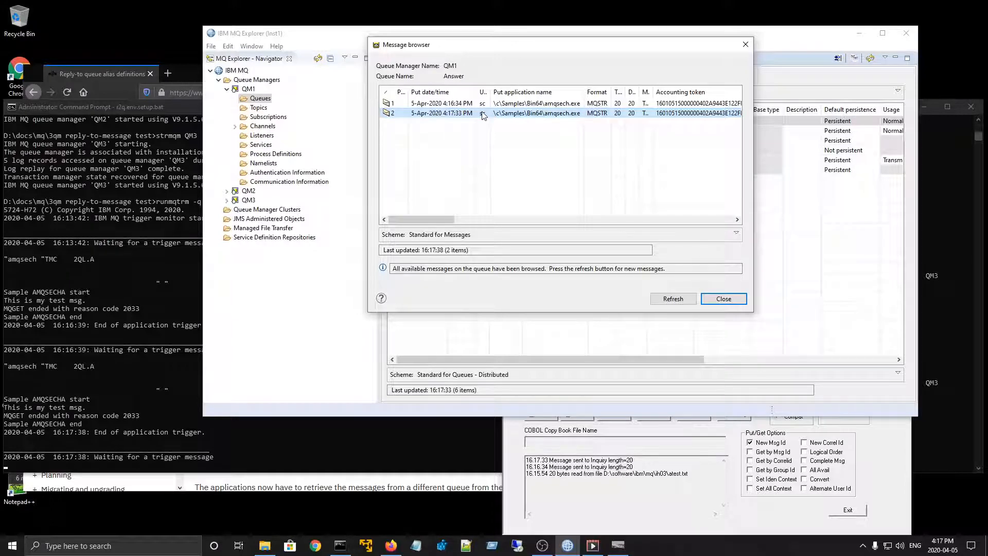
pyautogui.doubleClick(483, 113)
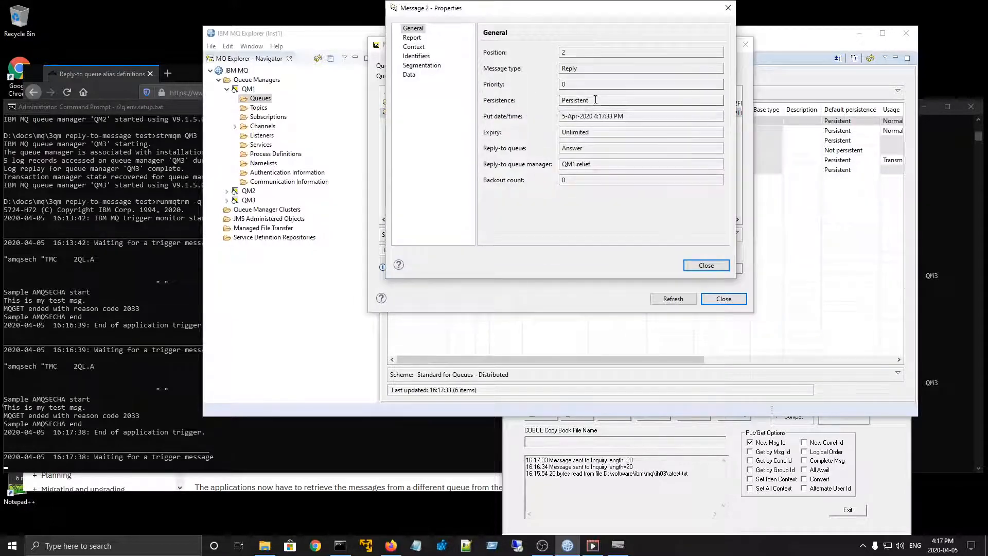
pyautogui.moveTo(596, 100); pyautogui.dragTo(523, 104)
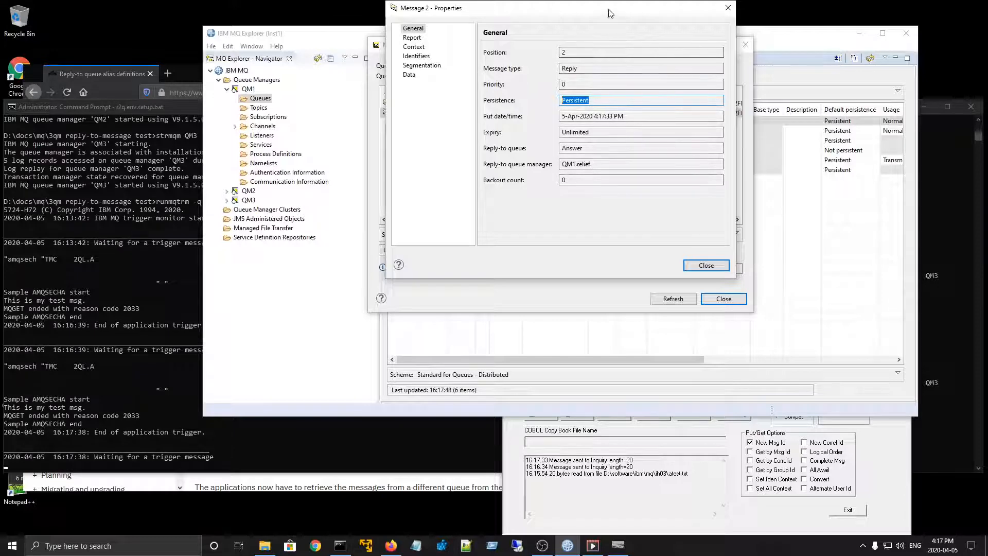
pyautogui.moveTo(610, 13); pyautogui.dragTo(512, 185)
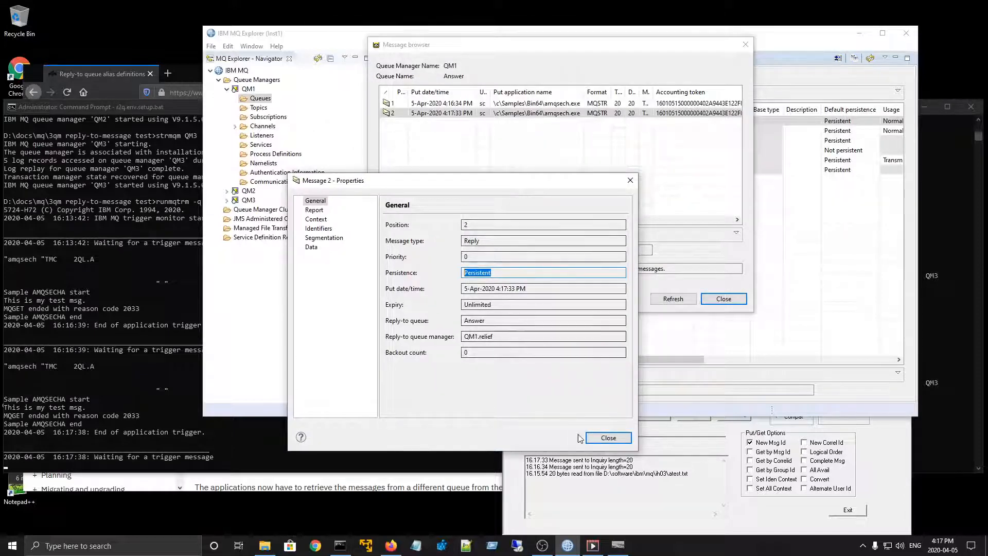
pyautogui.click(609, 437)
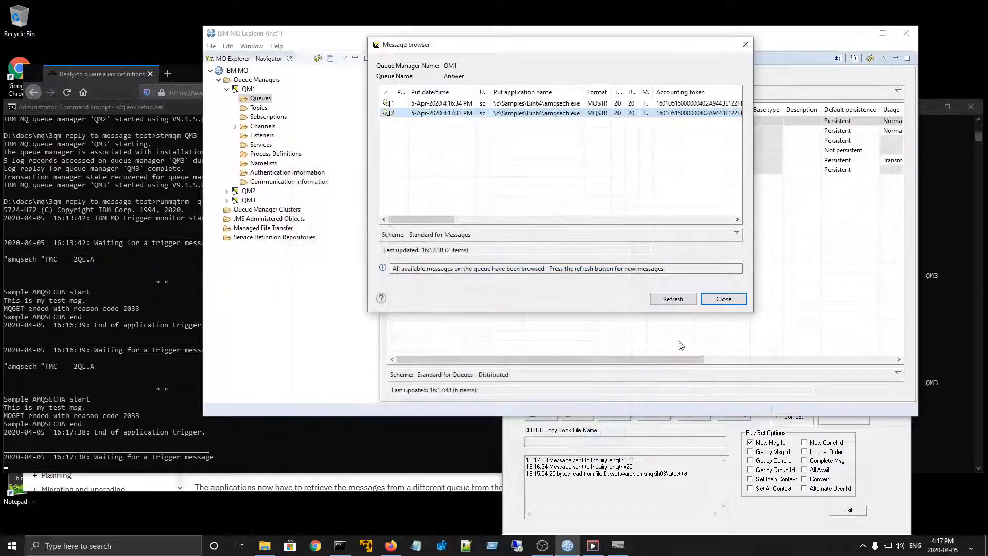
pyautogui.click(722, 298)
# - Stop queue manager QM1 with a controlled shutdown
pyautogui.click(249, 90)
pyautogui.rightClick(251, 92)
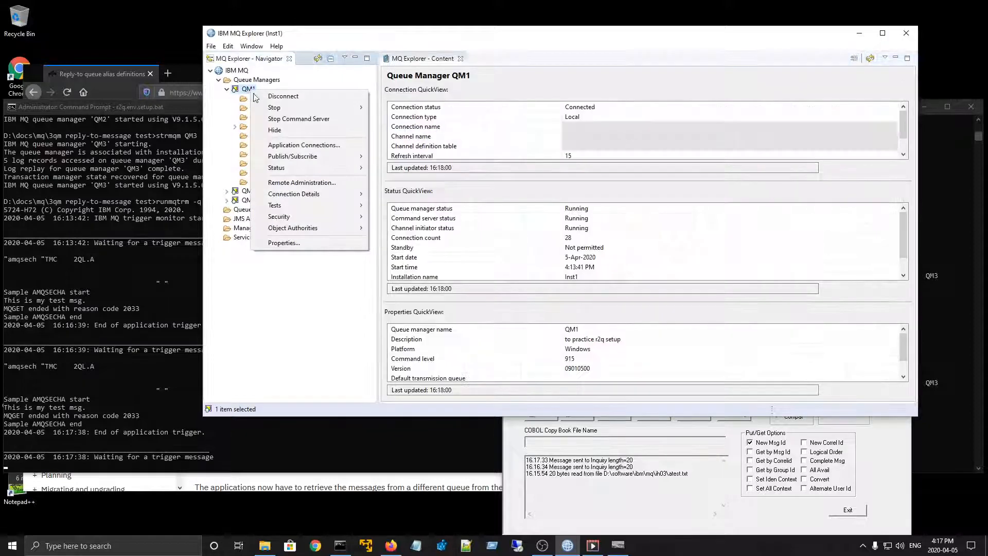
pyautogui.moveTo(324, 108)
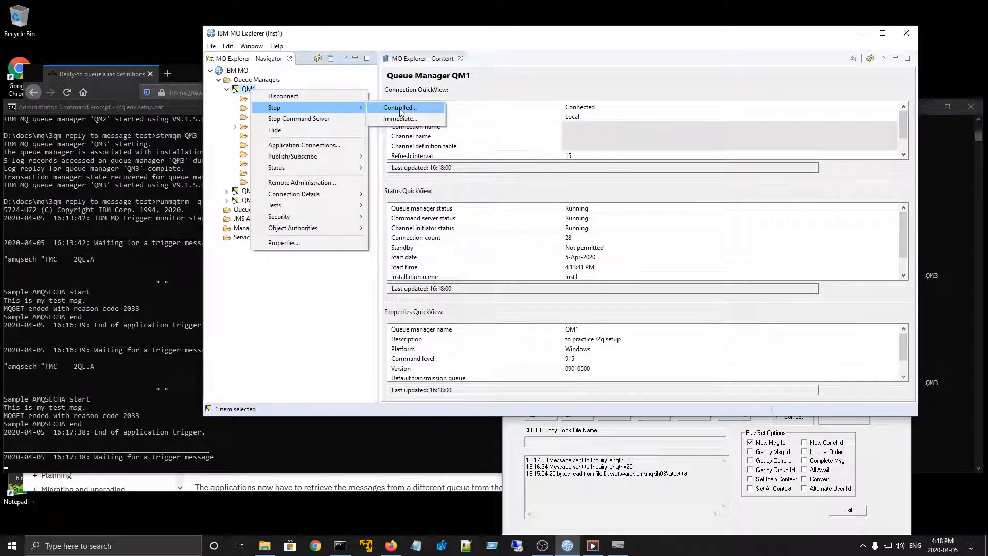
pyautogui.click(401, 108)
pyautogui.click(626, 256)
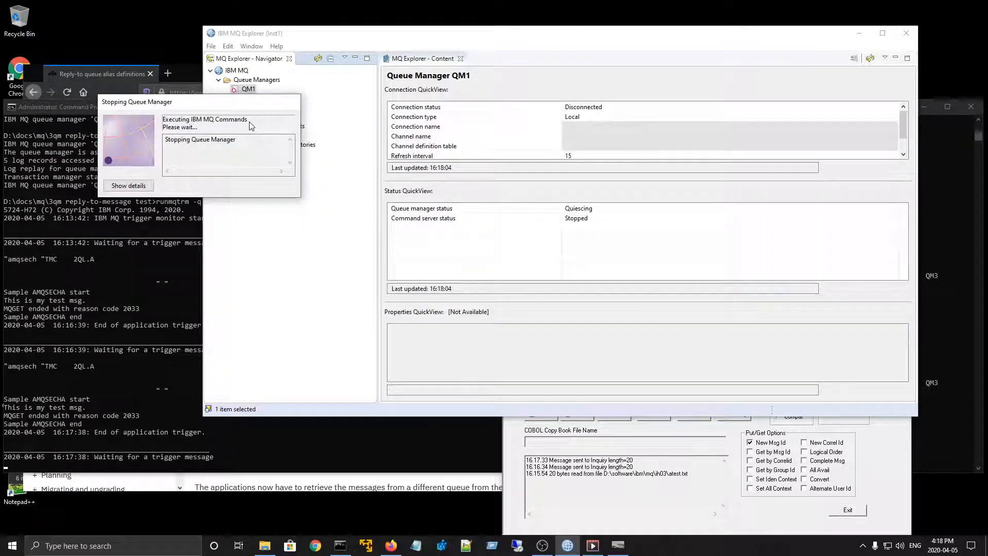
# - Start queue manager QM1 with the Start as created method, and check the Answer queue's current depth
pyautogui.rightClick(250, 90)
pyautogui.click(272, 98)
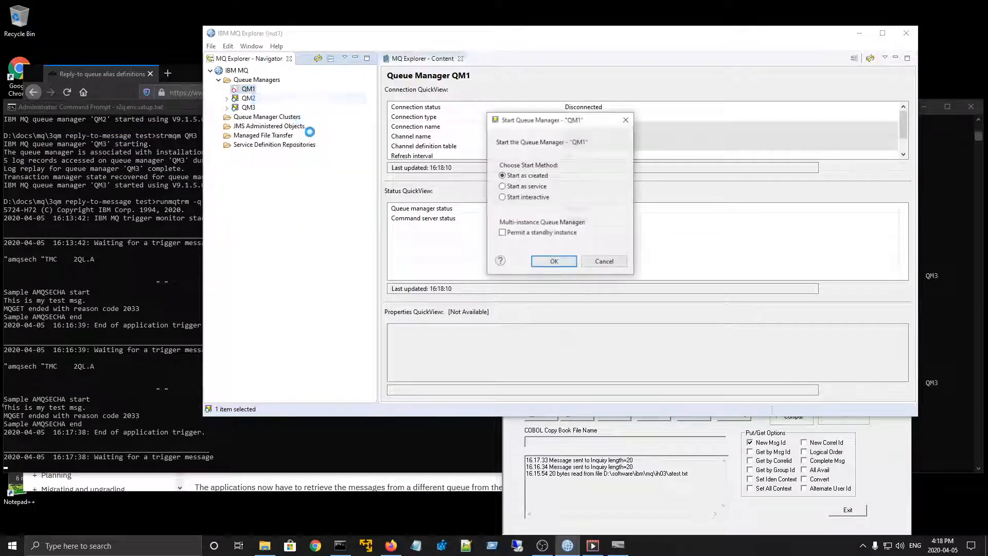
pyautogui.click(554, 261)
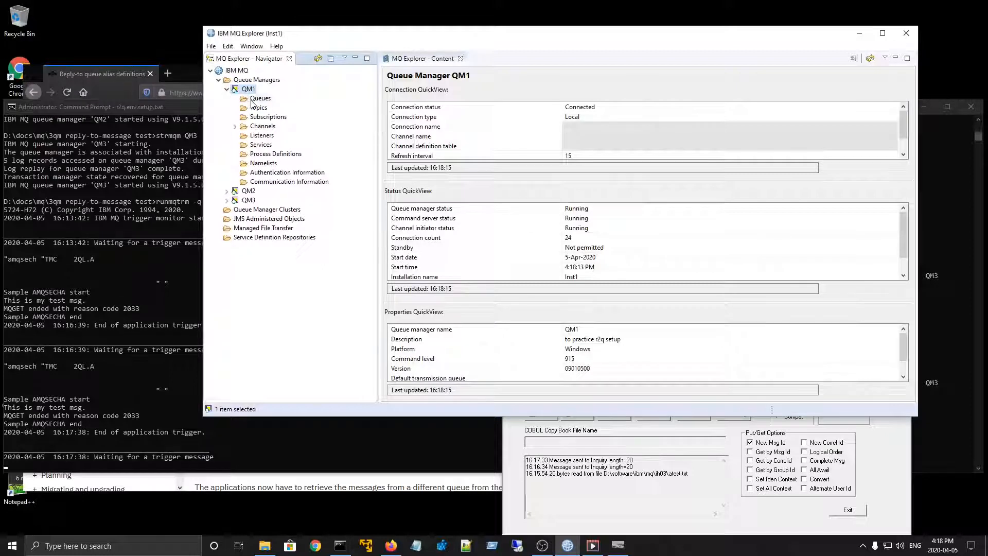
pyautogui.click(252, 101)
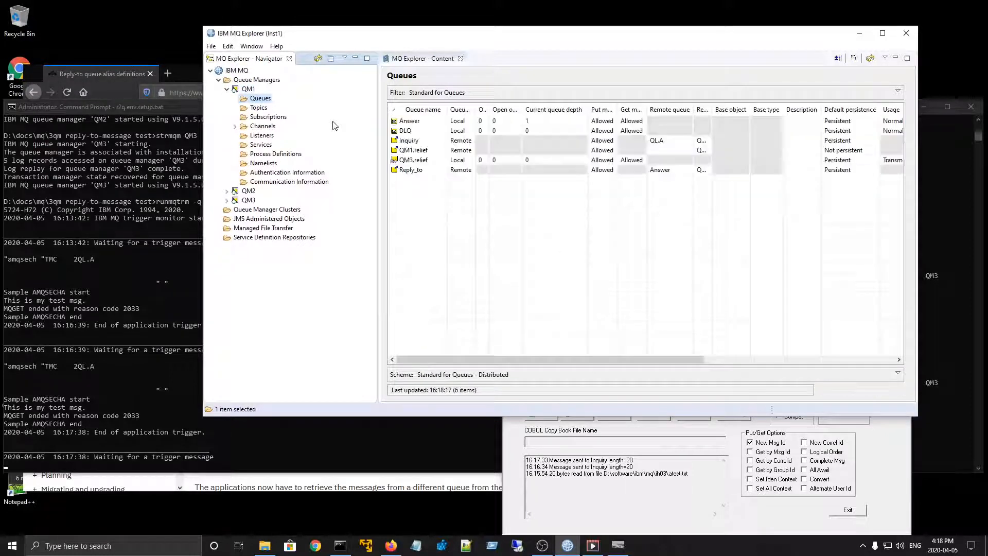
pyautogui.click(535, 125)
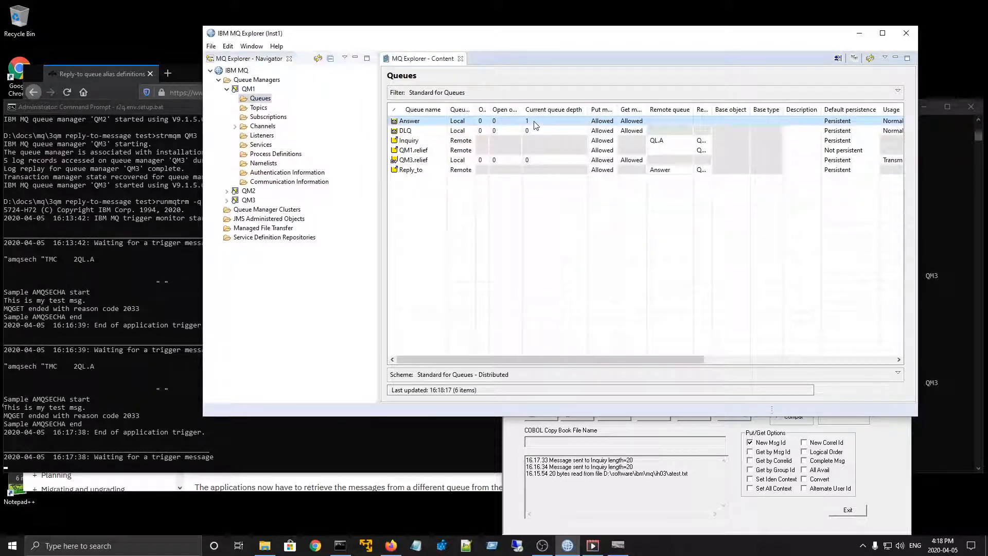